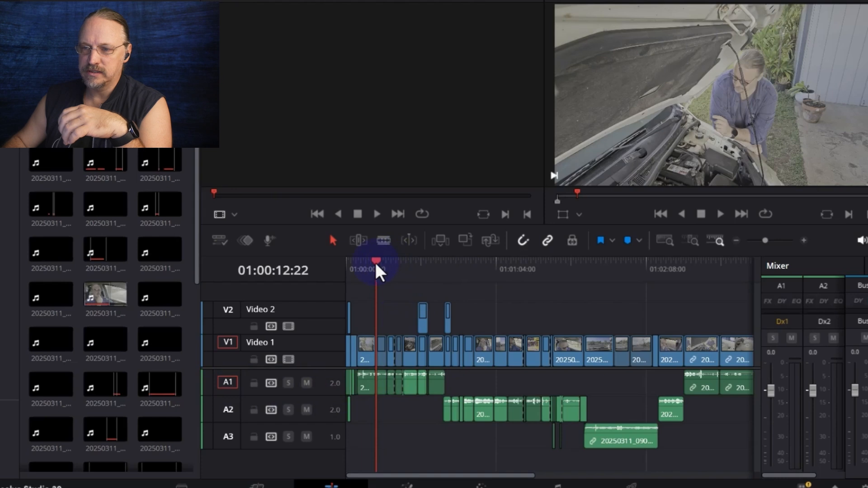
Skim through the timeline's audio tracks and play the dialogue on A1 from about 01:00:17
{"action": "left_click_drag", "start_coordinate": [377, 267], "coordinate": [398, 272]}
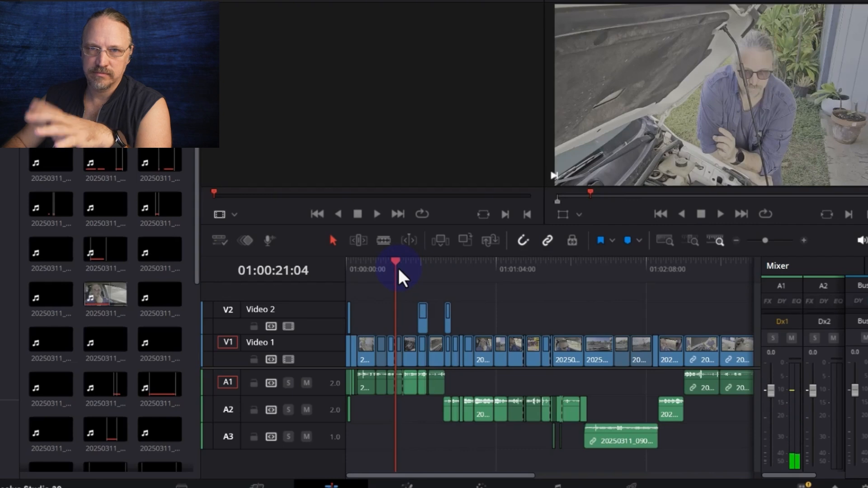
{"action": "left_click", "coordinate": [462, 267]}
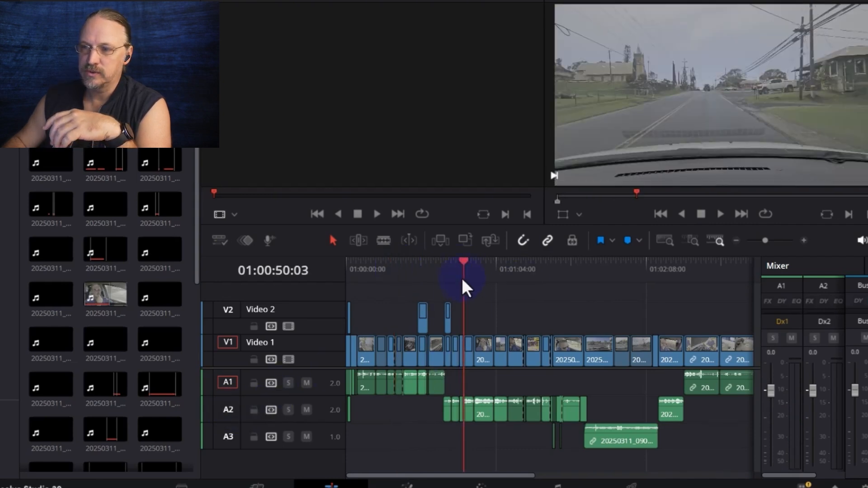
{"action": "left_click_drag", "start_coordinate": [496, 267], "coordinate": [506, 267]}
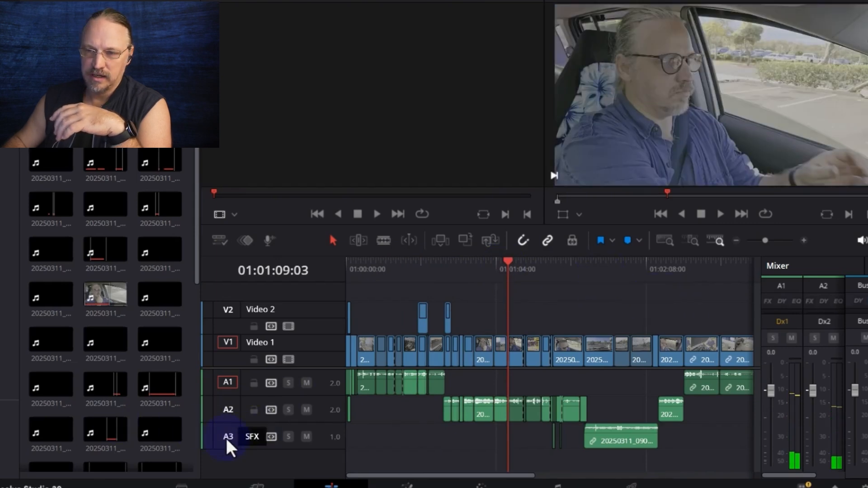
{"action": "left_click_drag", "start_coordinate": [616, 273], "coordinate": [628, 272]}
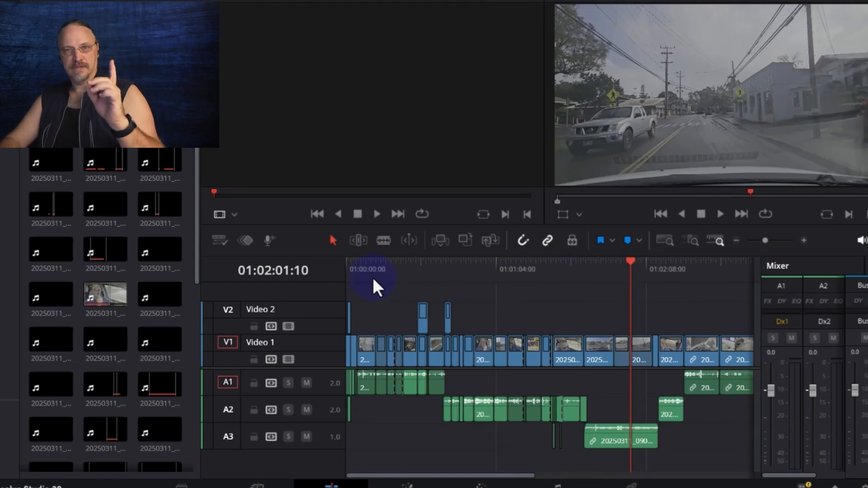
{"action": "left_click", "coordinate": [389, 269]}
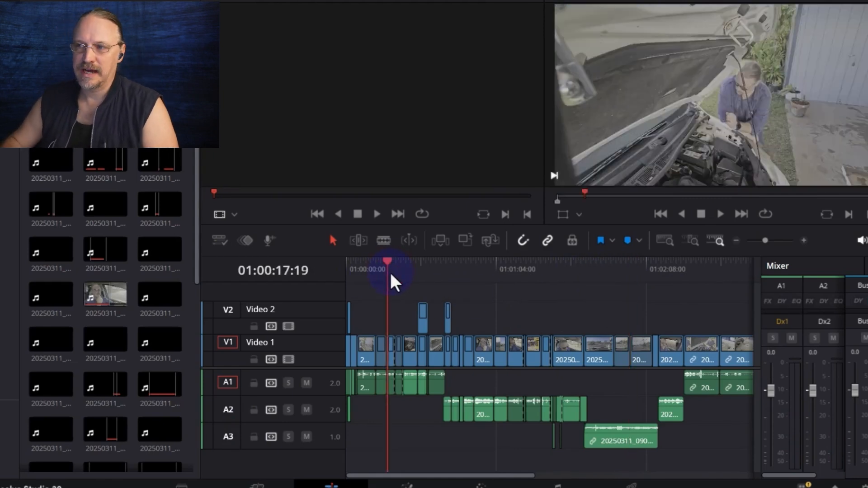
{"action": "key", "text": "space"}
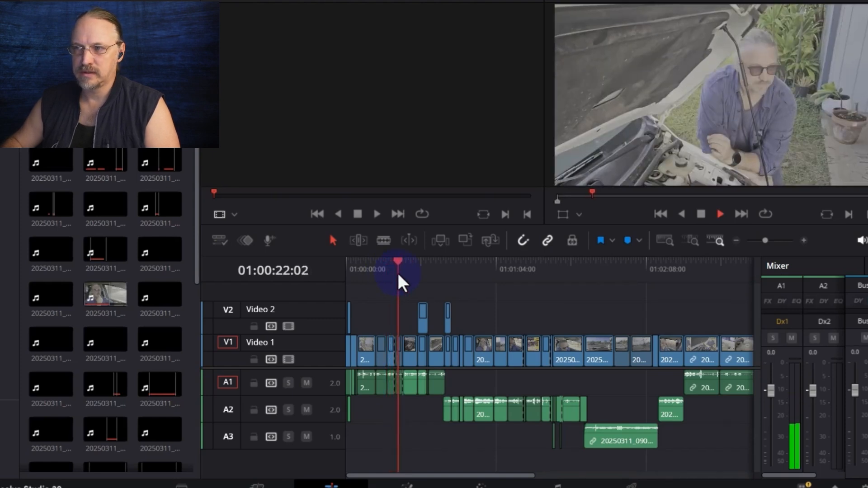
{"action": "key", "text": "space"}
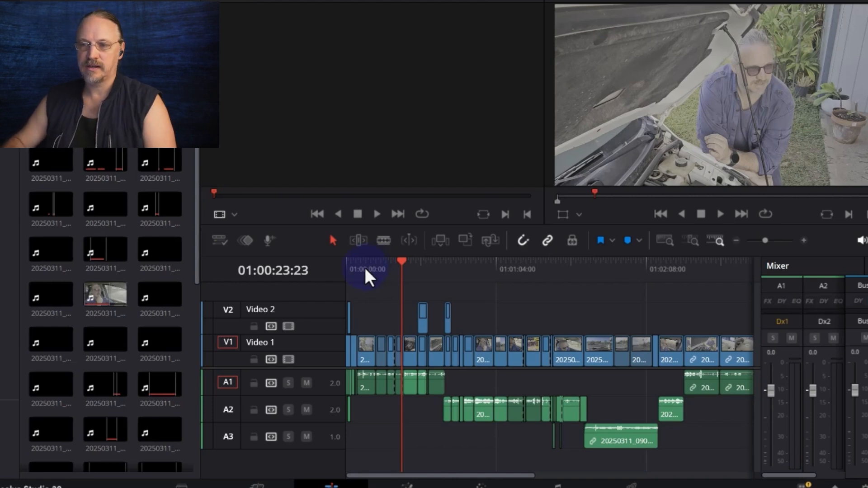
Enable AI Voice Isolation on the A1 dialogue clip at 01:00:22:05 with its amount at 55
{"action": "left_click", "coordinate": [413, 387]}
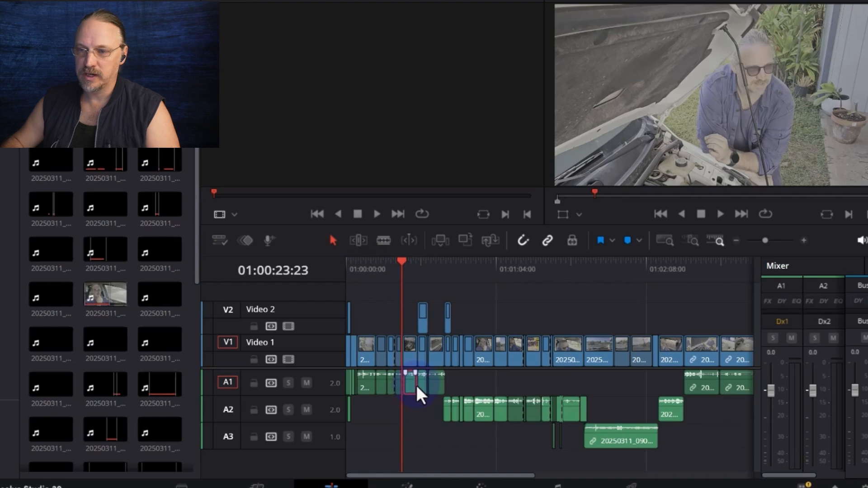
{"action": "left_click", "coordinate": [404, 261]}
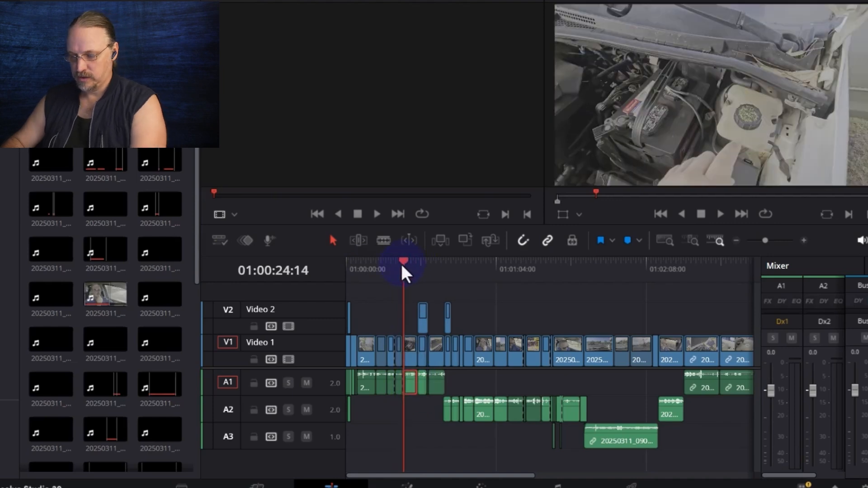
{"action": "key", "text": "ctrl+equal"}
{"action": "key", "text": "ctrl+equal"}
{"action": "key", "text": "ctrl+equal"}
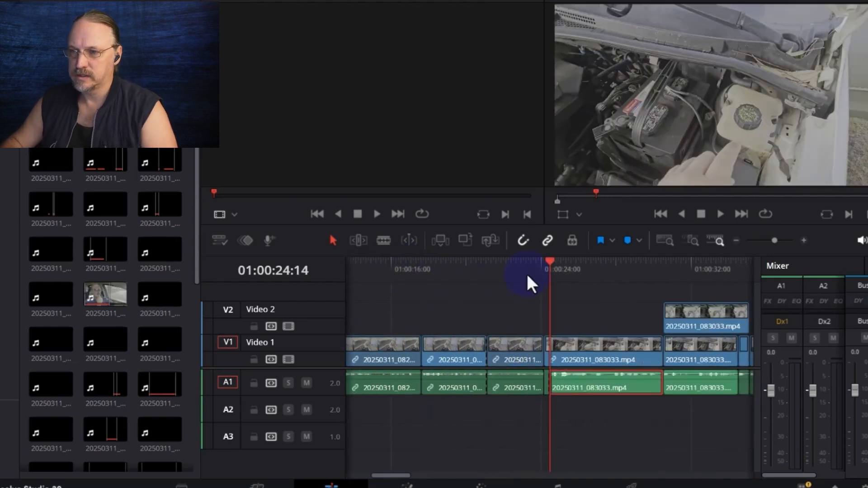
{"action": "left_click", "coordinate": [508, 271]}
{"action": "left_click", "coordinate": [514, 388]}
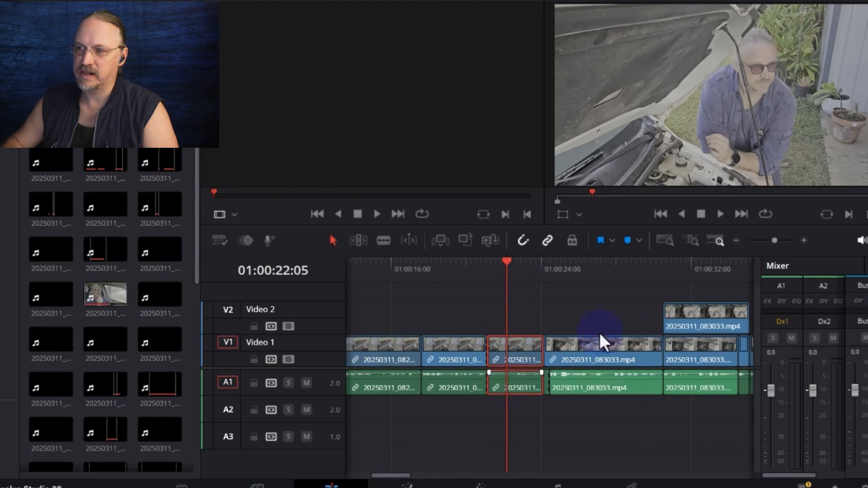
{"action": "left_click", "coordinate": [865, 2]}
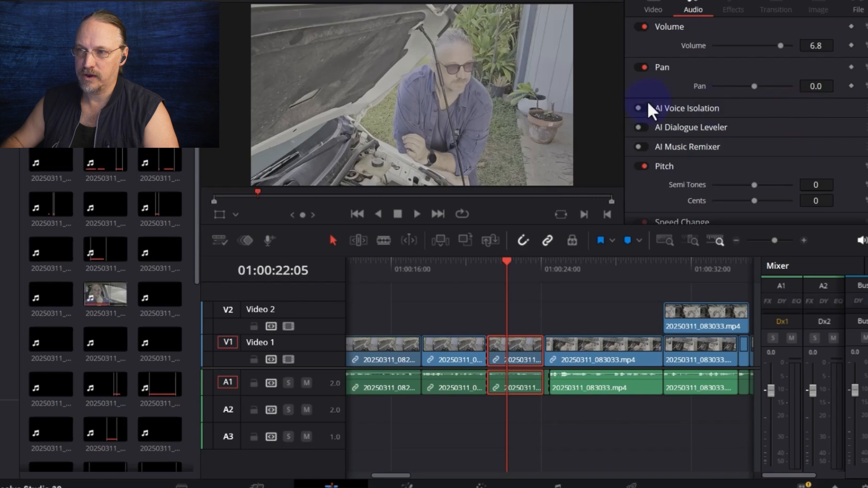
{"action": "left_click", "coordinate": [638, 109]}
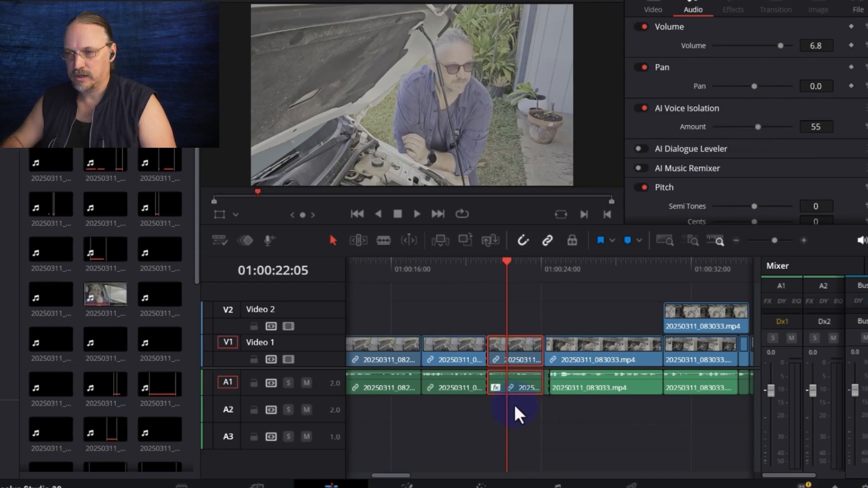
Try to paste the voice-isolated clip's attributes onto the following 20250311_083033.mp4 audio clip, dismissing the Paste Attributes options
{"action": "left_click", "coordinate": [520, 388]}
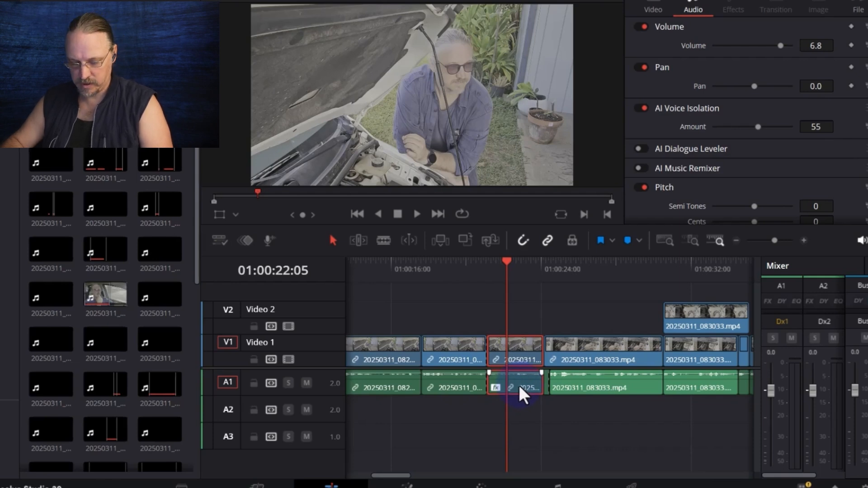
{"action": "left_click", "coordinate": [619, 387]}
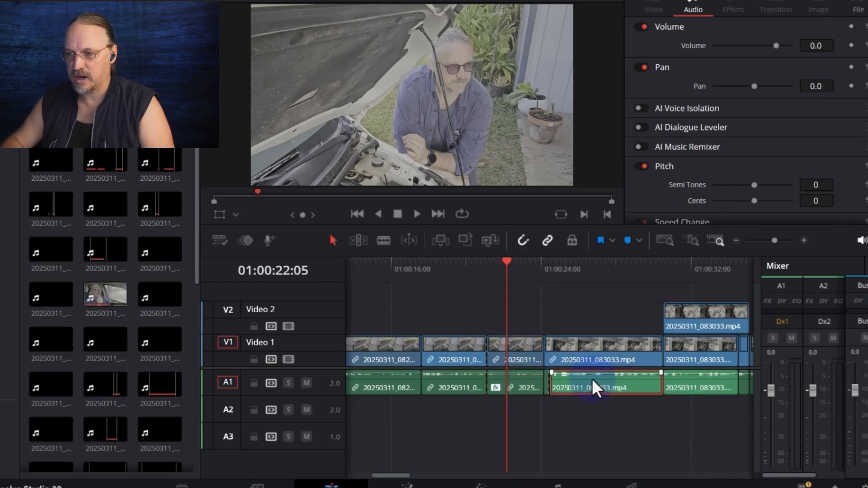
{"action": "key", "text": "alt+v"}
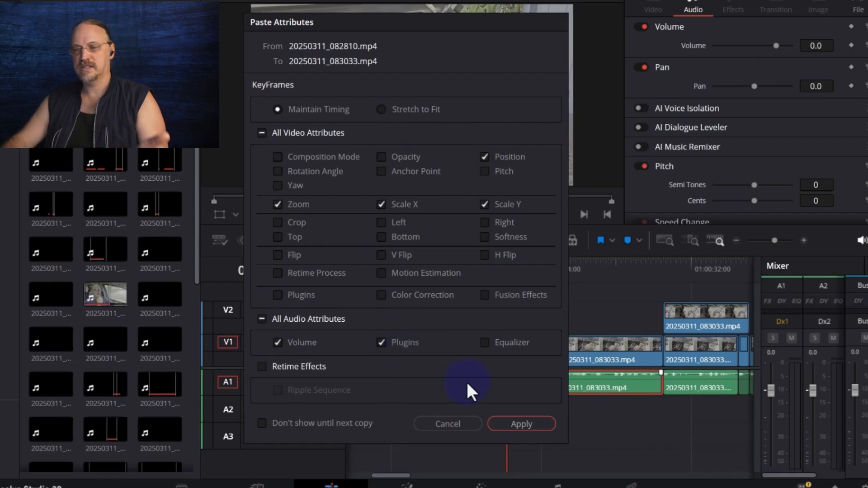
{"action": "left_click", "coordinate": [452, 423]}
Disable AI Voice Isolation on the A1 dialogue clip at 01:00:22:05
{"action": "scroll", "coordinate": [527, 353], "scroll_direction": "down", "scroll_amount": 3}
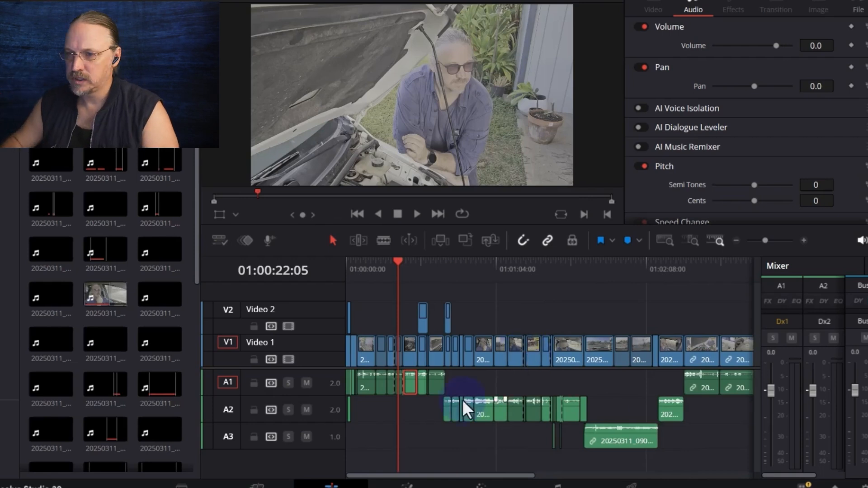
{"action": "left_click", "coordinate": [409, 388]}
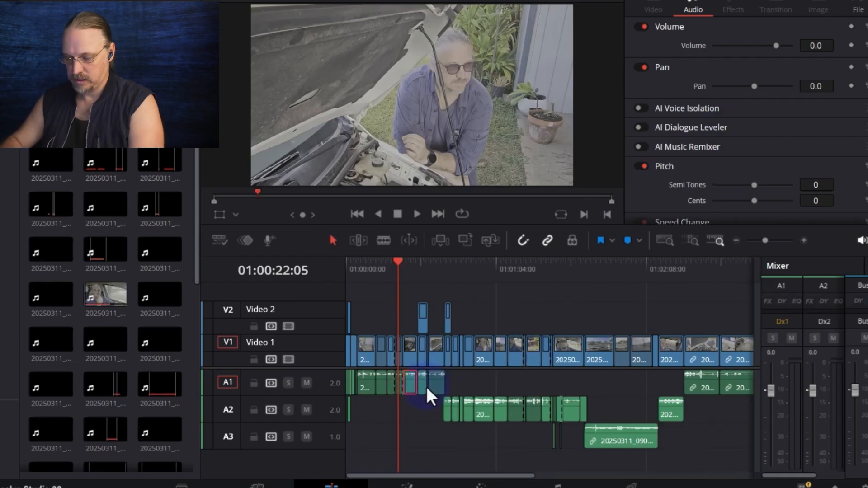
{"action": "scroll", "coordinate": [426, 387], "scroll_direction": "up", "scroll_amount": 3}
{"action": "left_click", "coordinate": [579, 357]}
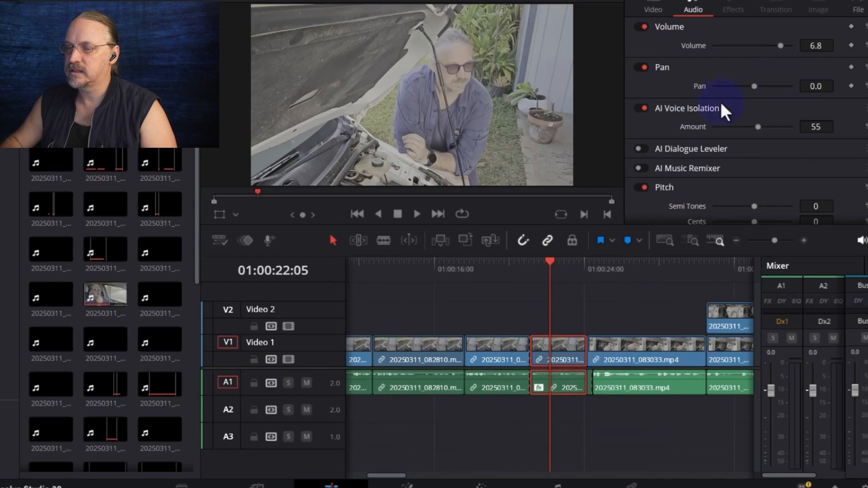
{"action": "left_click", "coordinate": [642, 108]}
{"action": "left_click", "coordinate": [644, 108]}
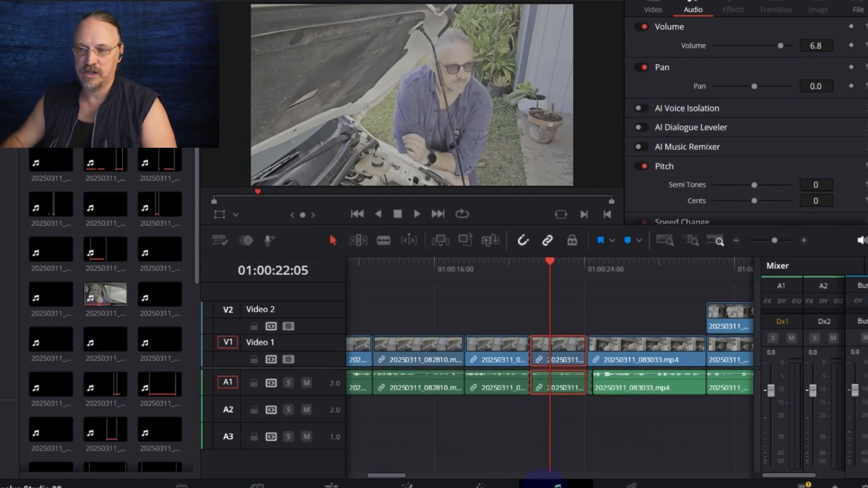
Switch to the Fairlight page and widen the mixer to show the A1, A2 and A3 channel strips
{"action": "left_click", "coordinate": [557, 484]}
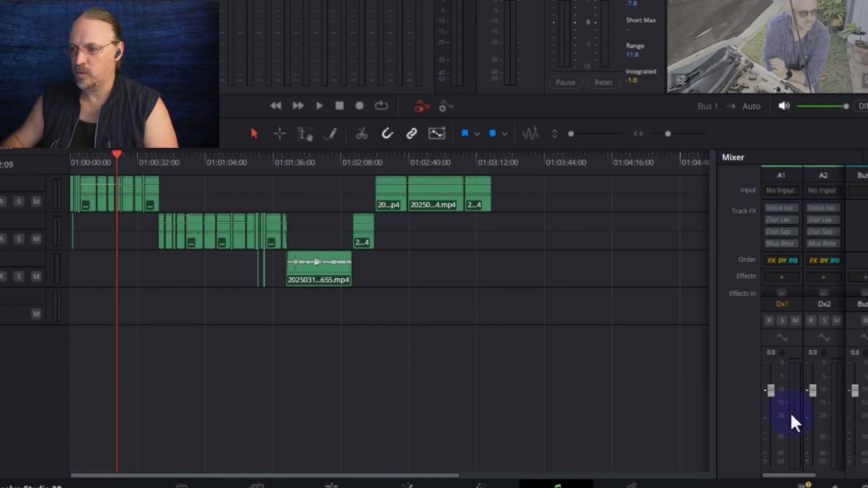
{"action": "left_click_drag", "start_coordinate": [718, 301], "coordinate": [666, 304]}
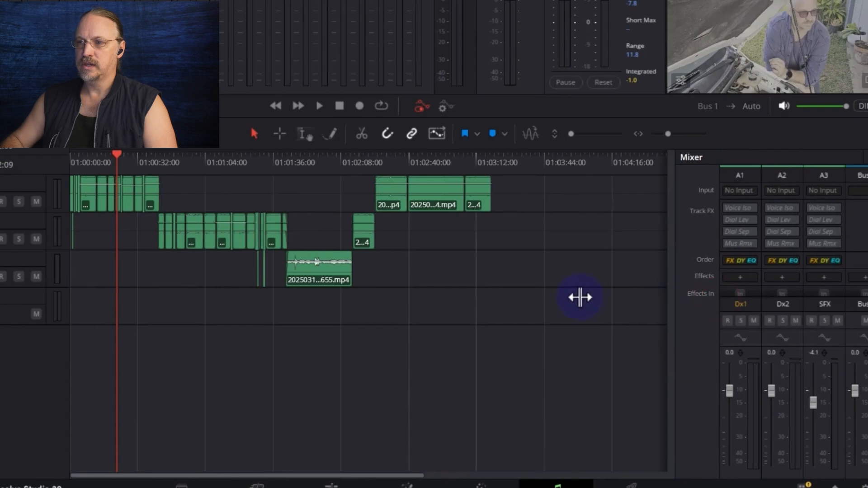
{"action": "left_click", "coordinate": [112, 161]}
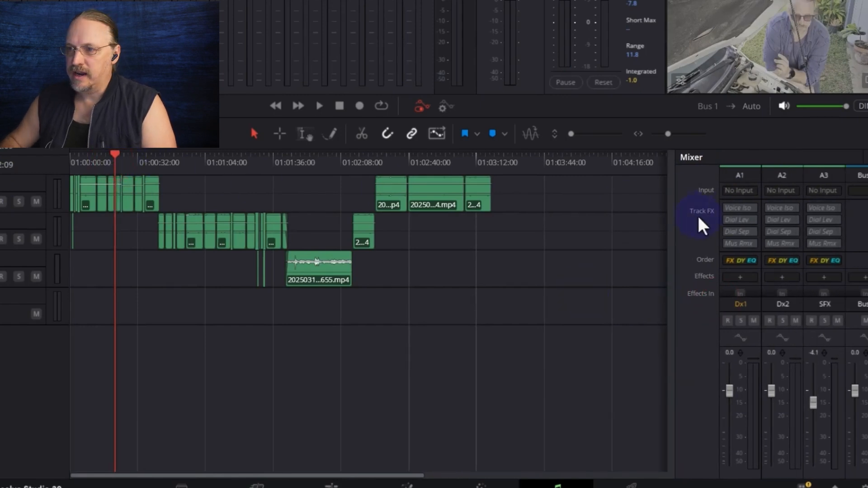
Enable AI Voice Isolation as a track effect on A1 (Dx1) with its amount set to 40
{"action": "left_click", "coordinate": [729, 208]}
{"action": "left_click", "coordinate": [749, 208]}
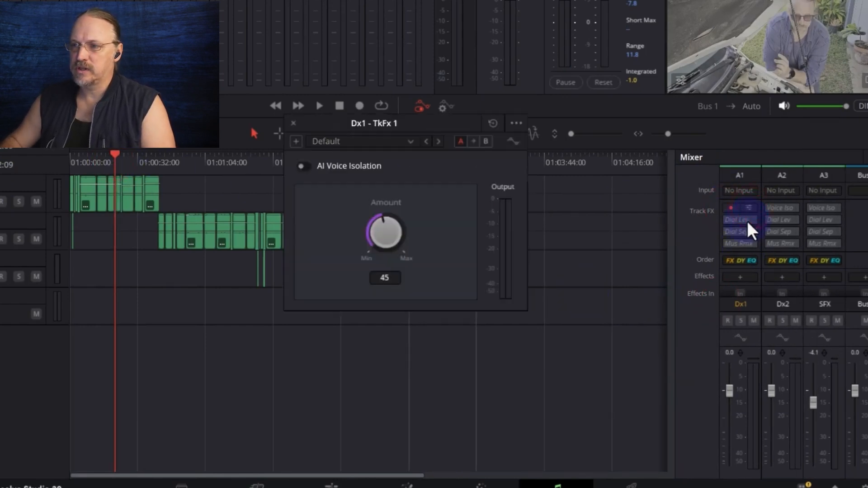
{"action": "left_click", "coordinate": [390, 222]}
{"action": "left_click_drag", "start_coordinate": [390, 223], "coordinate": [404, 218]}
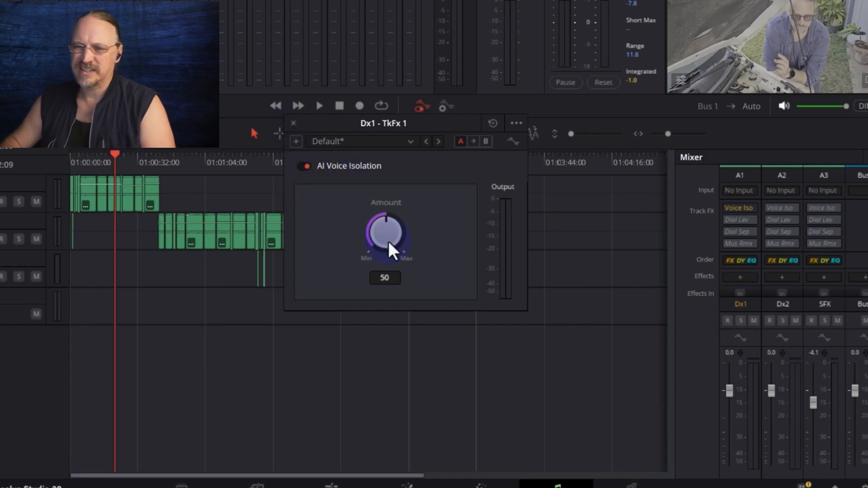
{"action": "left_click_drag", "start_coordinate": [387, 234], "coordinate": [360, 237]}
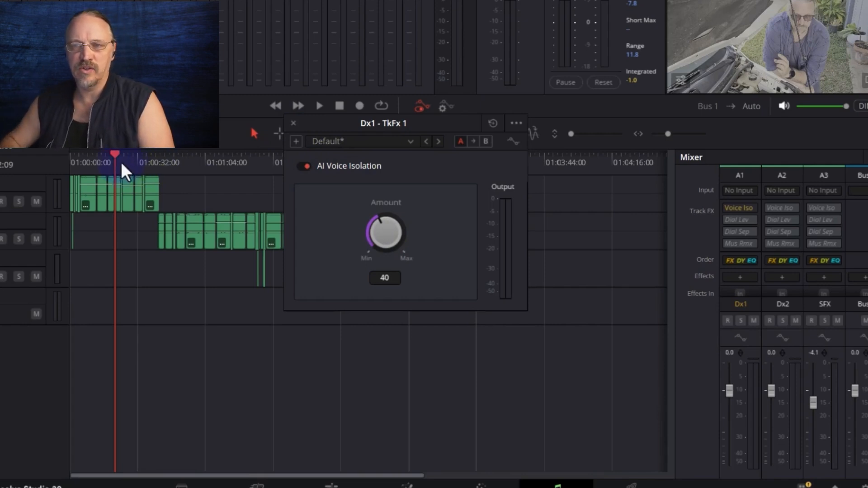
{"action": "left_click", "coordinate": [292, 123]}
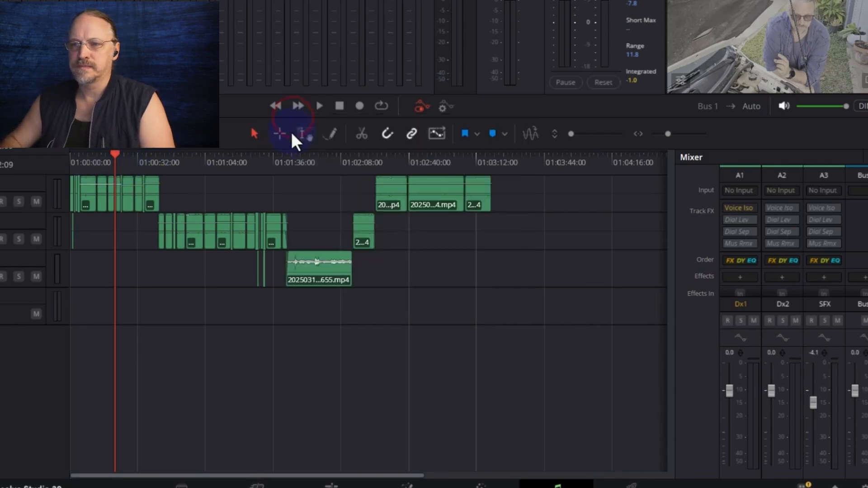
Play the A1 dialogue clips from the current point and from the timeline start to hear the track's voice isolation
{"action": "key", "text": "space"}
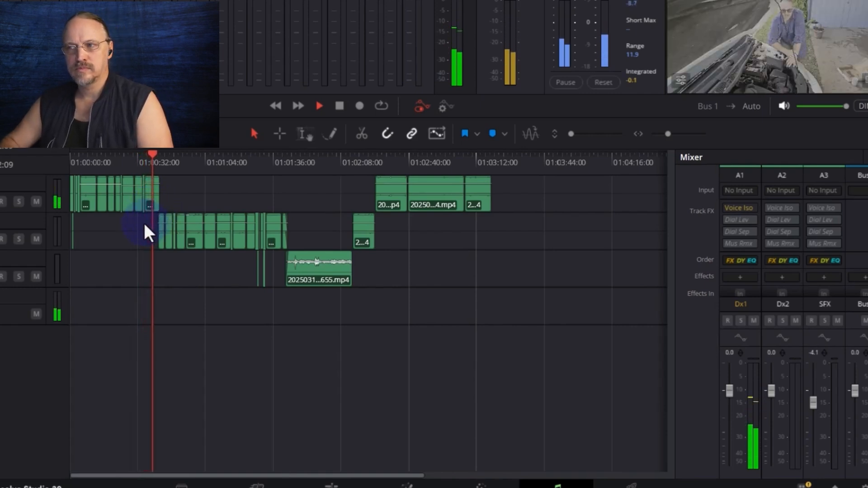
{"action": "key", "text": "space"}
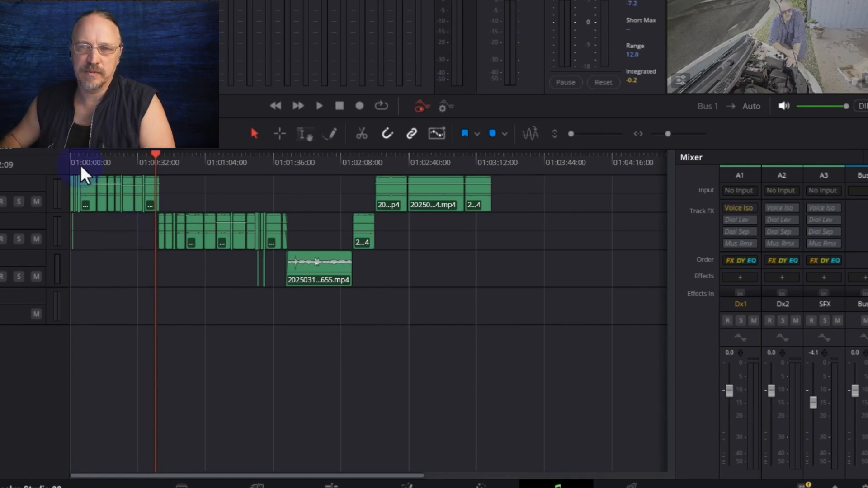
{"action": "left_click_drag", "start_coordinate": [80, 164], "coordinate": [56, 155]}
{"action": "key", "text": "space"}
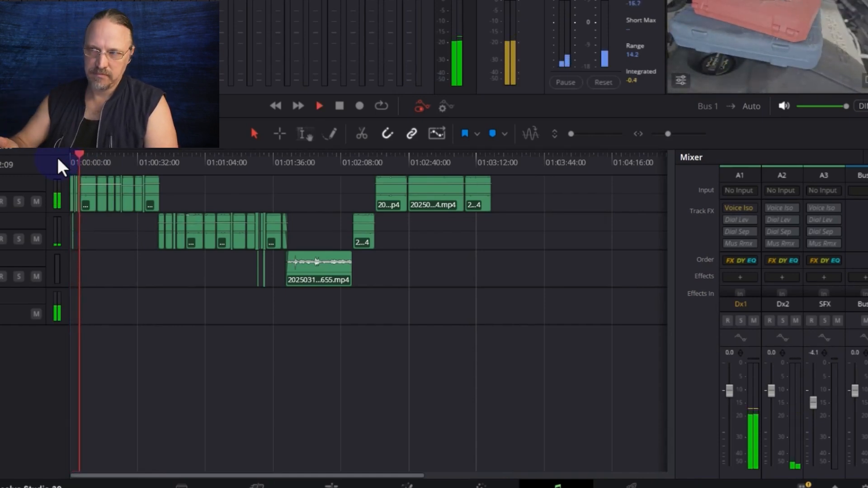
{"action": "key", "text": "space"}
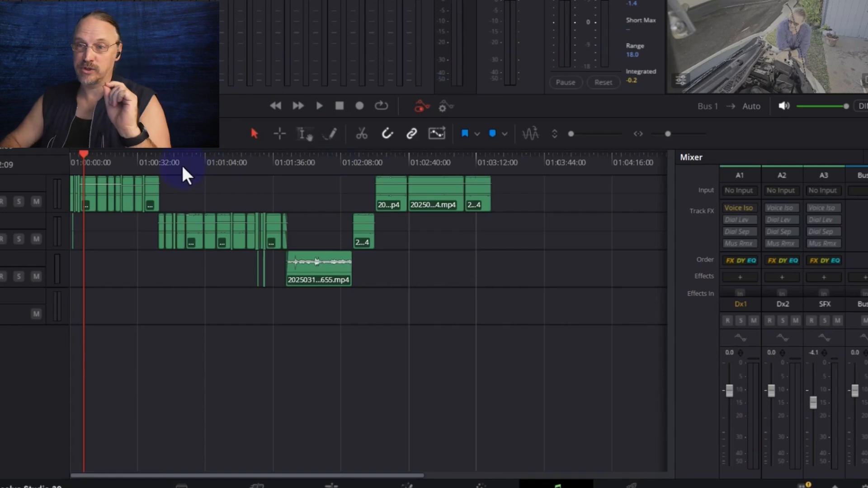
Play the last A1 clips and the A2 driving clips to compare isolated dialogue with the untreated track
{"action": "left_click", "coordinate": [142, 163]}
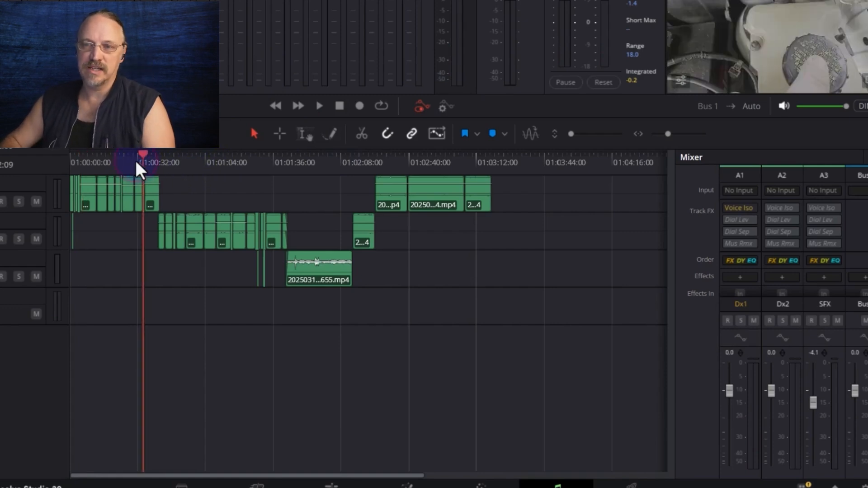
{"action": "key", "text": "space"}
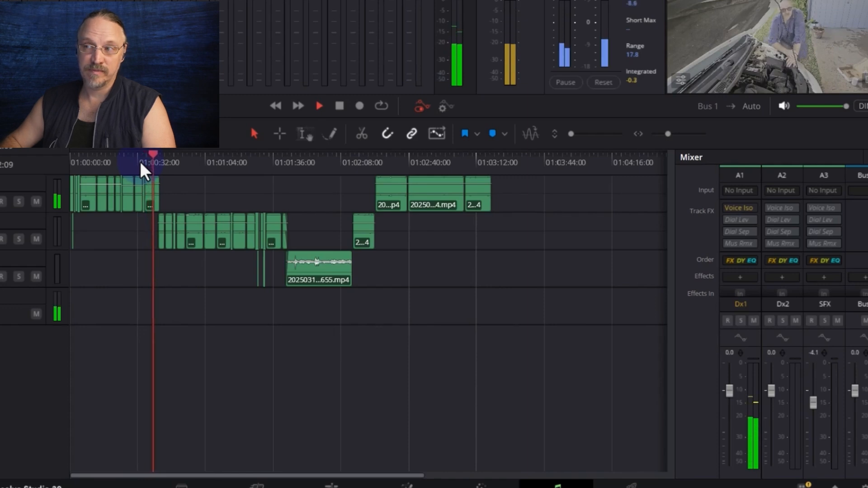
{"action": "left_click", "coordinate": [179, 163]}
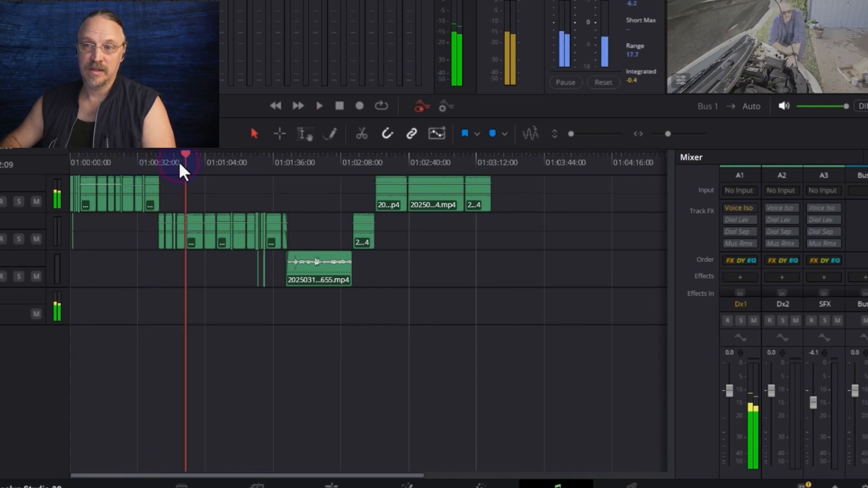
{"action": "key", "text": "space"}
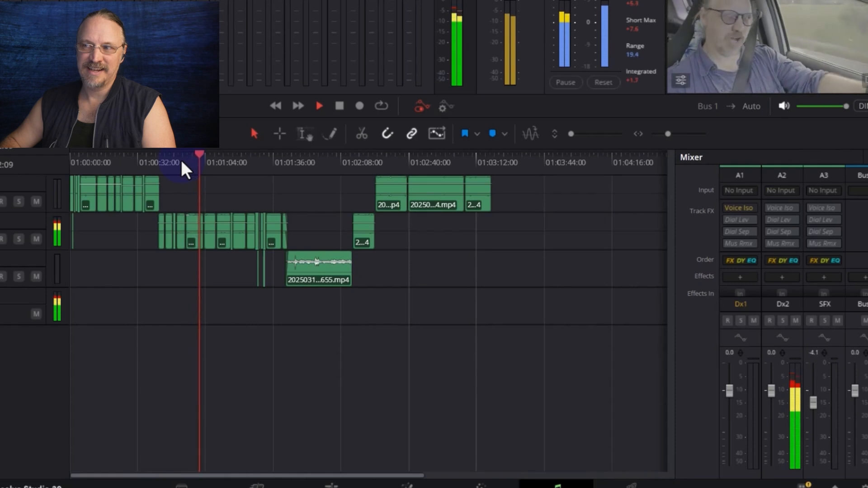
Stop playback and enable AI Voice Isolation as a track effect on A2 (Dx2) with an amount of 22
{"action": "key", "text": "space"}
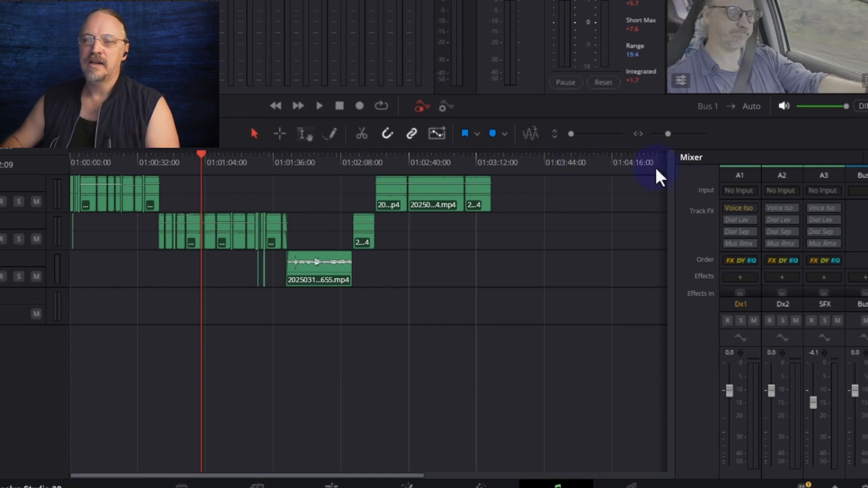
{"action": "left_click", "coordinate": [789, 208]}
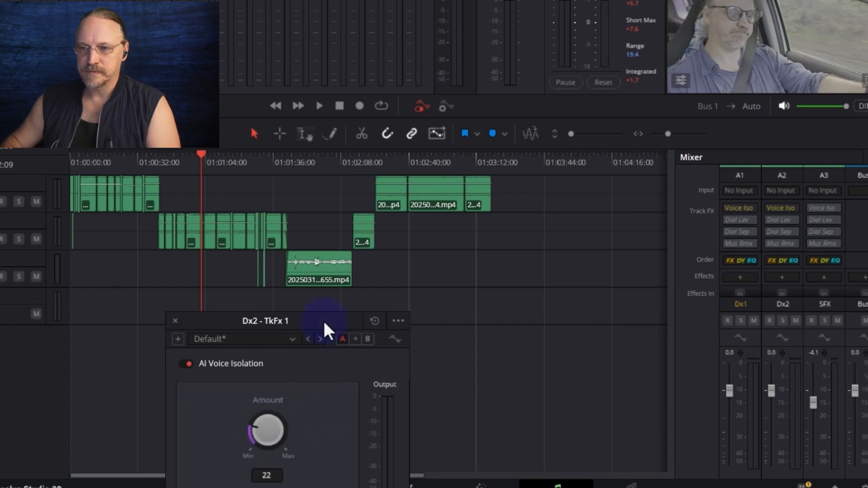
{"action": "left_click_drag", "start_coordinate": [323, 319], "coordinate": [440, 152]}
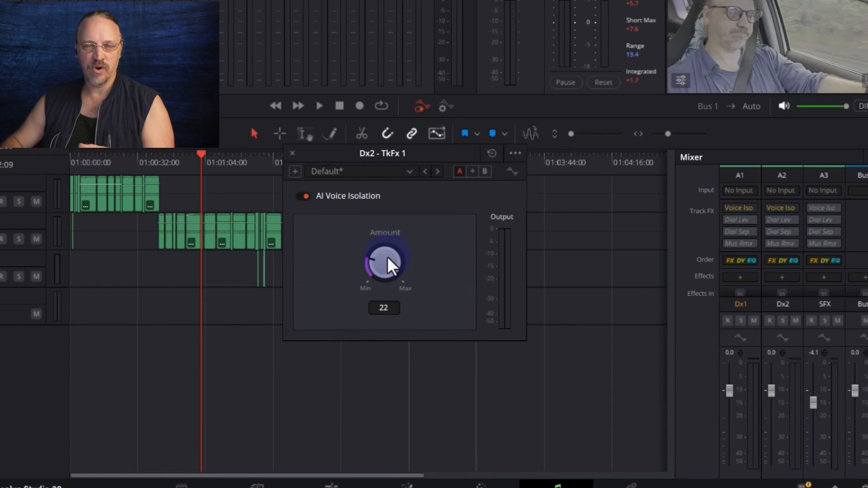
{"action": "left_click", "coordinate": [292, 152]}
Play the A2 driving clips and the A1 engine-bay clips to compare the two voice-isolated tracks
{"action": "key", "text": "space"}
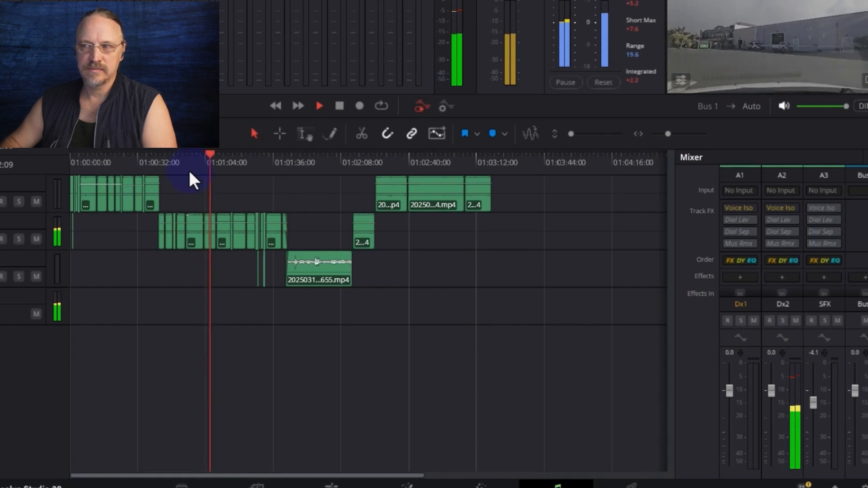
{"action": "key", "text": "space"}
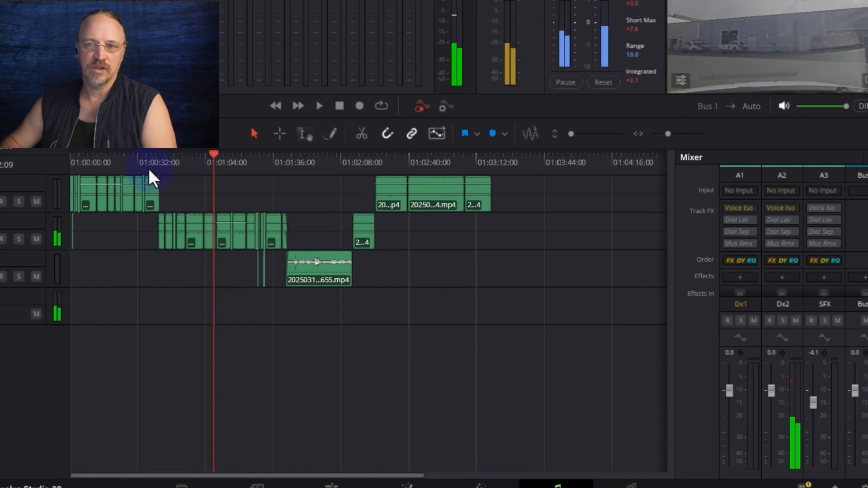
{"action": "left_click", "coordinate": [134, 161]}
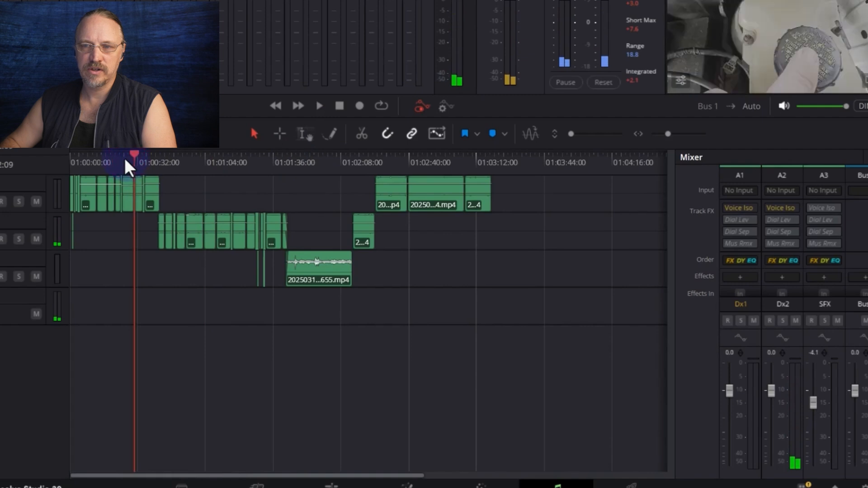
{"action": "left_click", "coordinate": [120, 161]}
{"action": "key", "text": "space"}
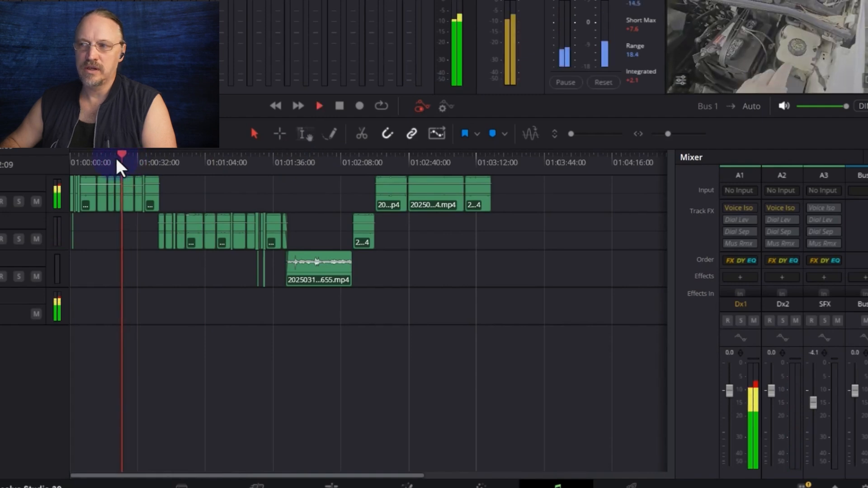
{"action": "left_click", "coordinate": [102, 159]}
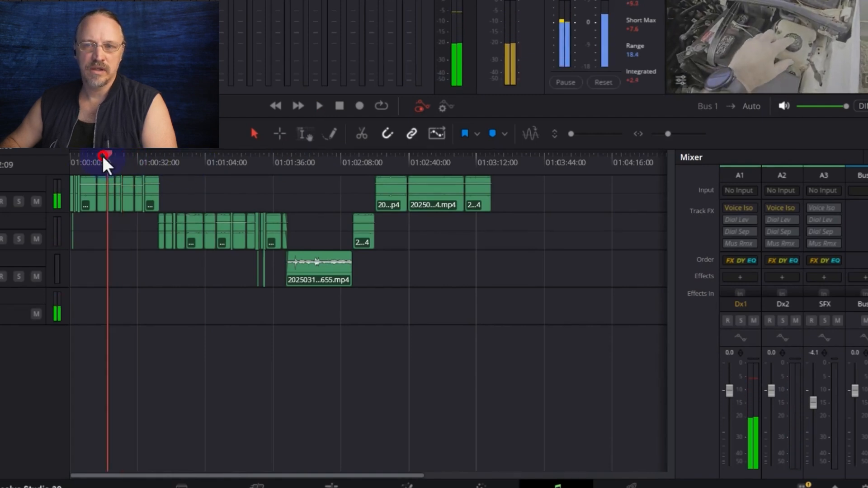
{"action": "left_click", "coordinate": [193, 159]}
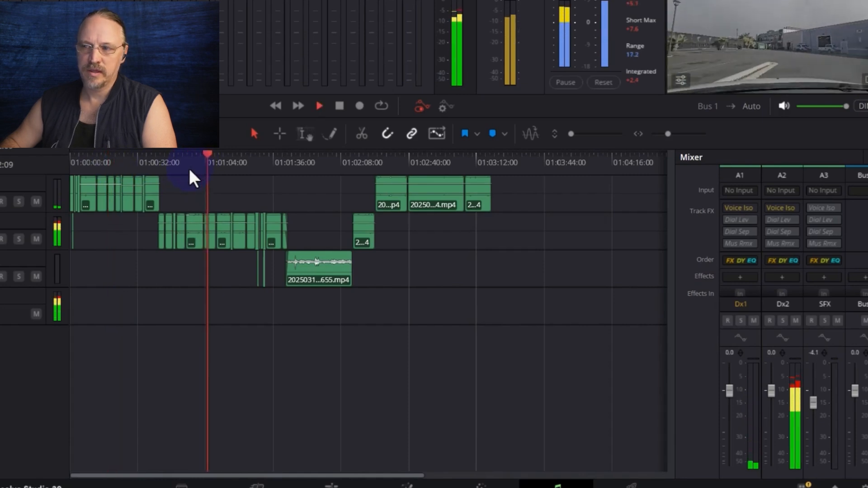
{"action": "key", "text": "space"}
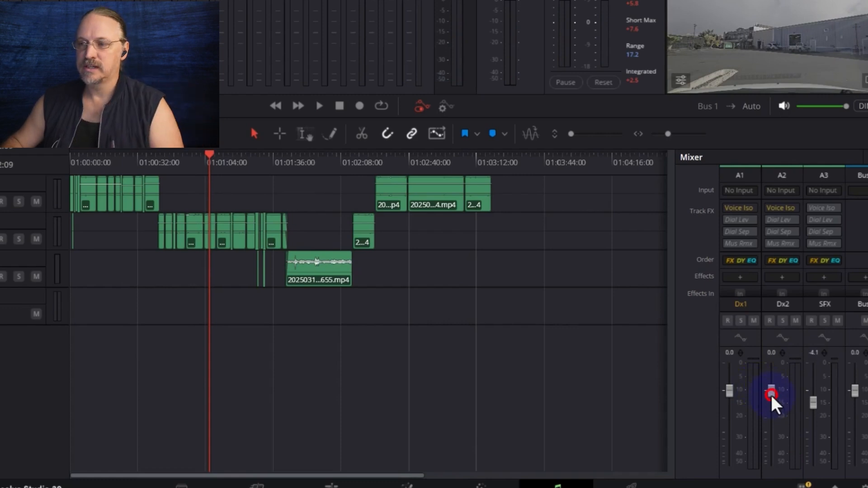
Lower the Dx2 track level to -1.7 and raise the Dx1 track level to +3.5
{"action": "left_click_drag", "start_coordinate": [771, 395], "coordinate": [731, 386]}
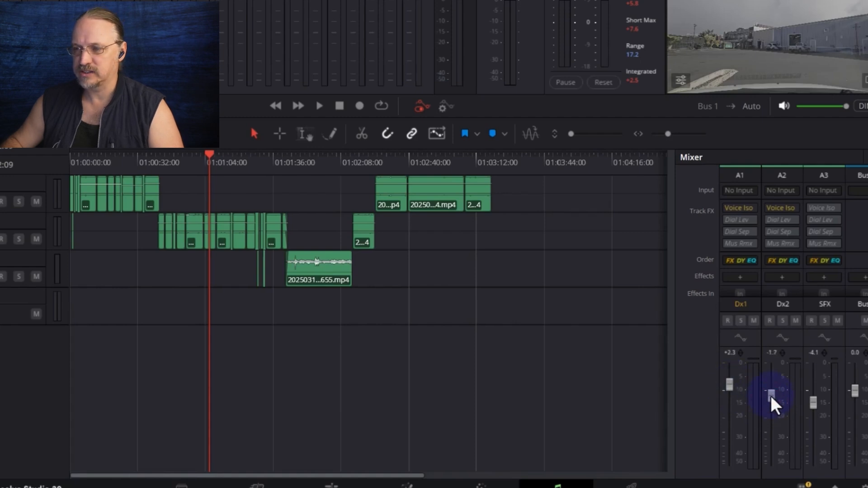
{"action": "left_click_drag", "start_coordinate": [731, 384], "coordinate": [731, 381]}
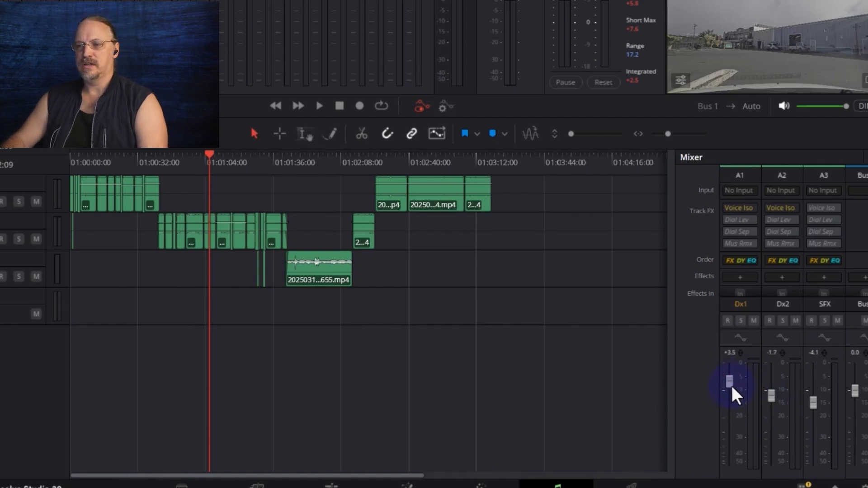
Play sections of the A1 and A2 dialogue, including the early A1 clips, to check the rebalanced track levels
{"action": "left_click", "coordinate": [136, 159]}
{"action": "key", "text": "space"}
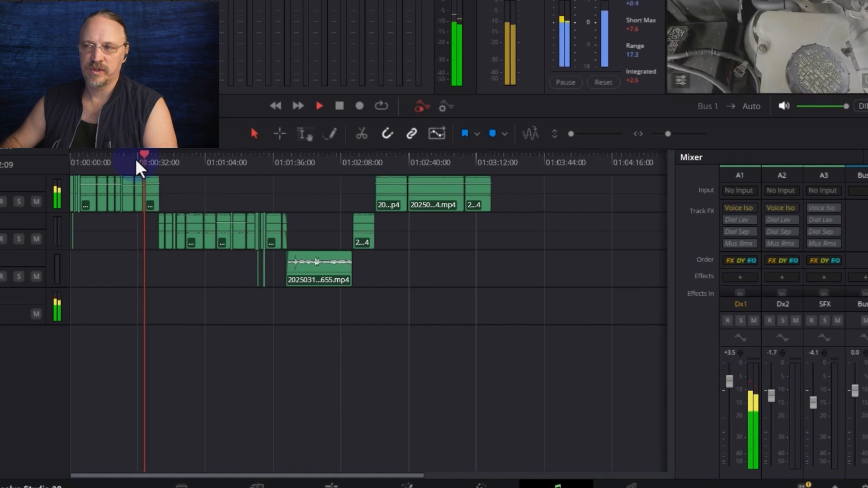
{"action": "left_click", "coordinate": [188, 159]}
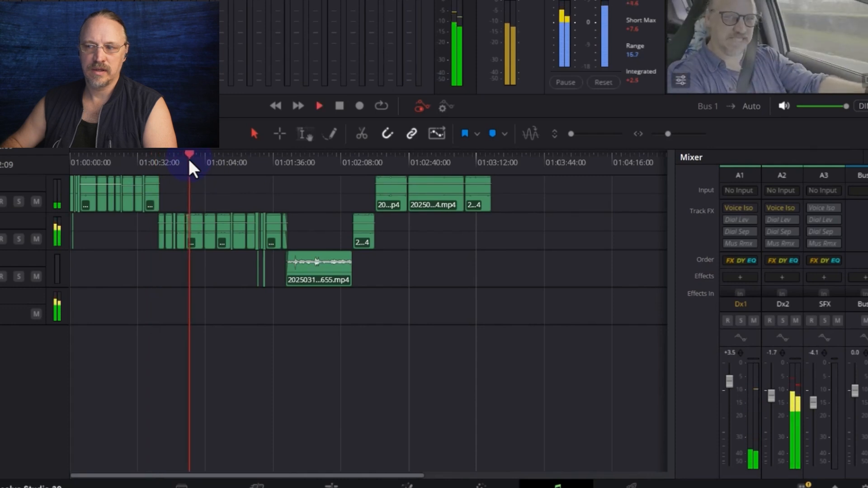
{"action": "key", "text": "space"}
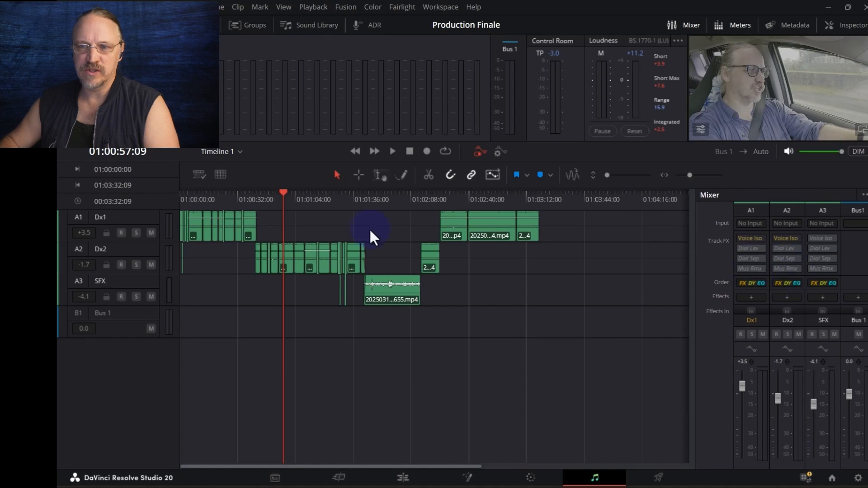
{"action": "left_click_drag", "start_coordinate": [244, 199], "coordinate": [189, 198]}
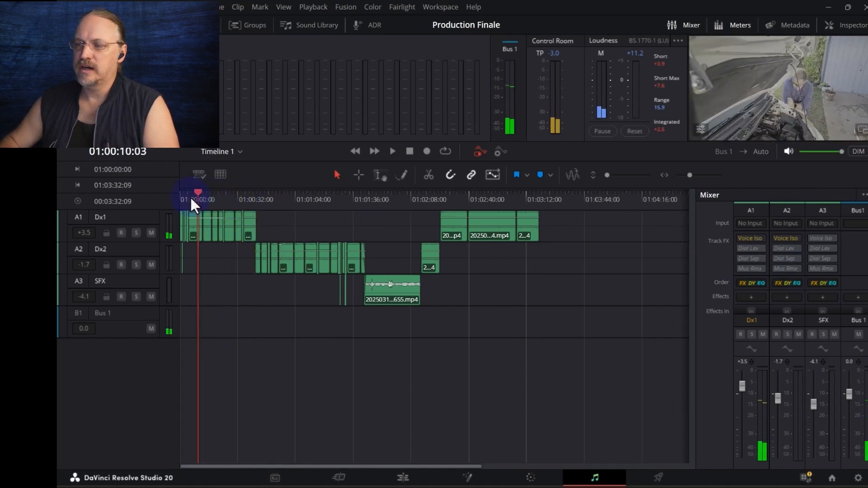
{"action": "key", "text": "space"}
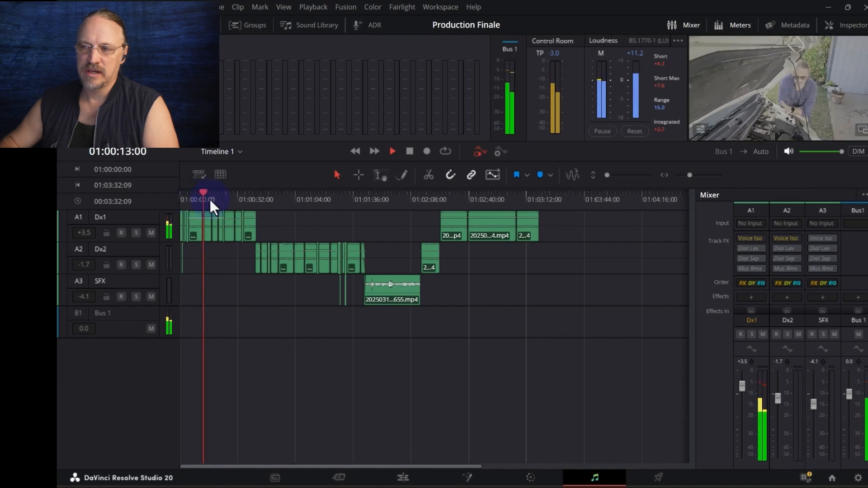
{"action": "key", "text": "space"}
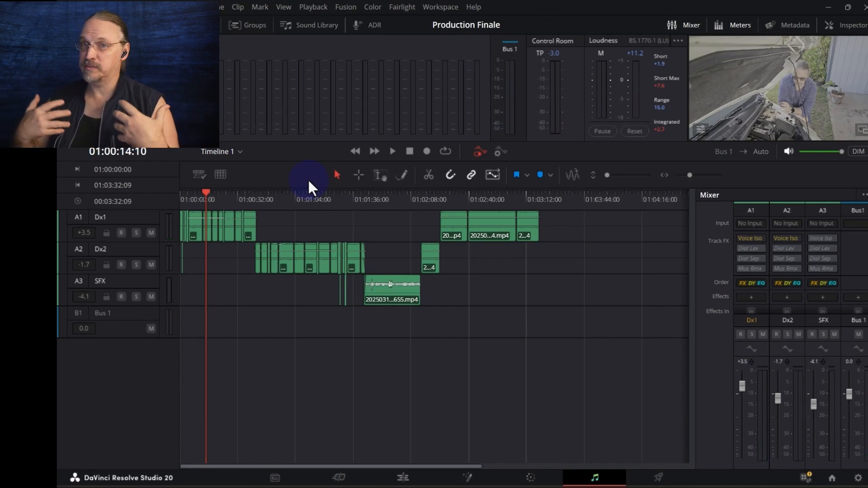
Enable the Dx1 track equalizer with Band 1 at 96 Hz and Band 2 at 576 Hz with +3.3 dB gain
{"action": "scroll", "coordinate": [767, 286], "scroll_direction": "down", "scroll_amount": 3}
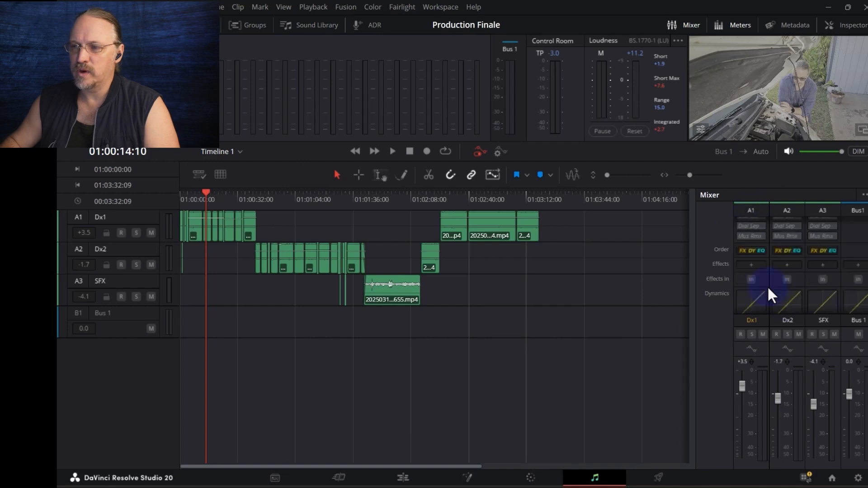
{"action": "scroll", "coordinate": [751, 272], "scroll_direction": "down", "scroll_amount": 2}
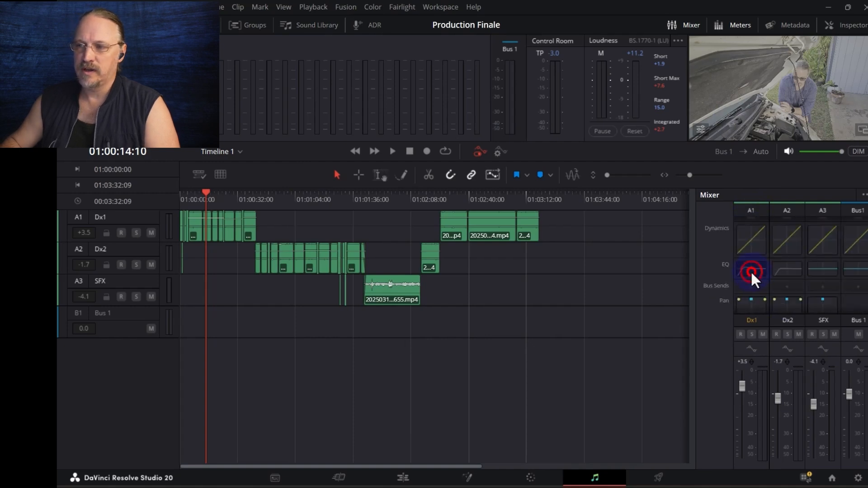
{"action": "double_click", "coordinate": [750, 270]}
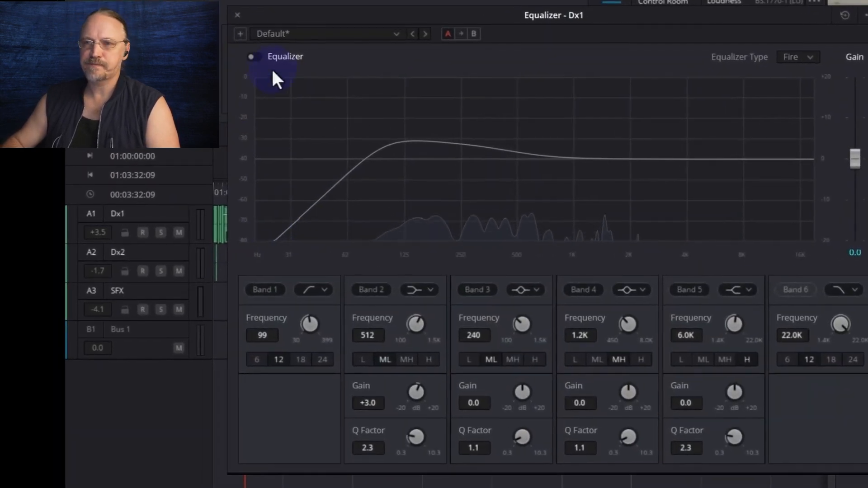
{"action": "left_click", "coordinate": [252, 56]}
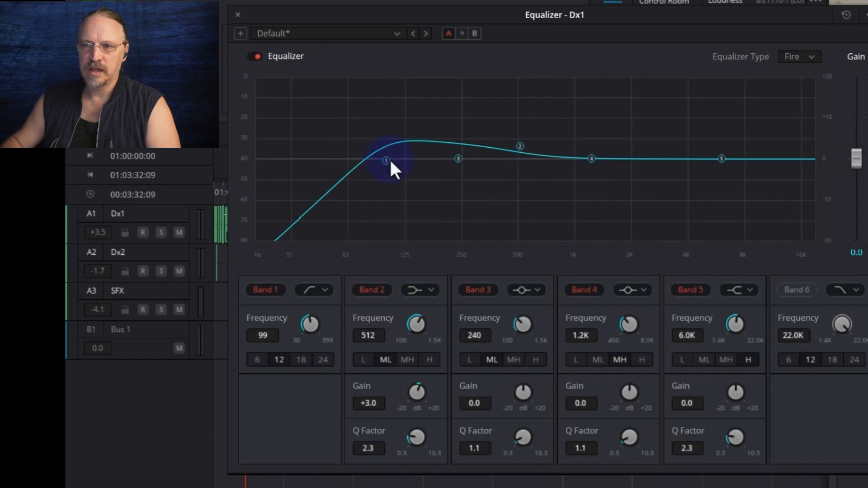
{"action": "mouse_move", "coordinate": [391, 163]}
{"action": "left_mouse_down"}
{"action": "mouse_move", "coordinate": [364, 168]}
{"action": "mouse_move", "coordinate": [381, 162]}
{"action": "left_mouse_up"}
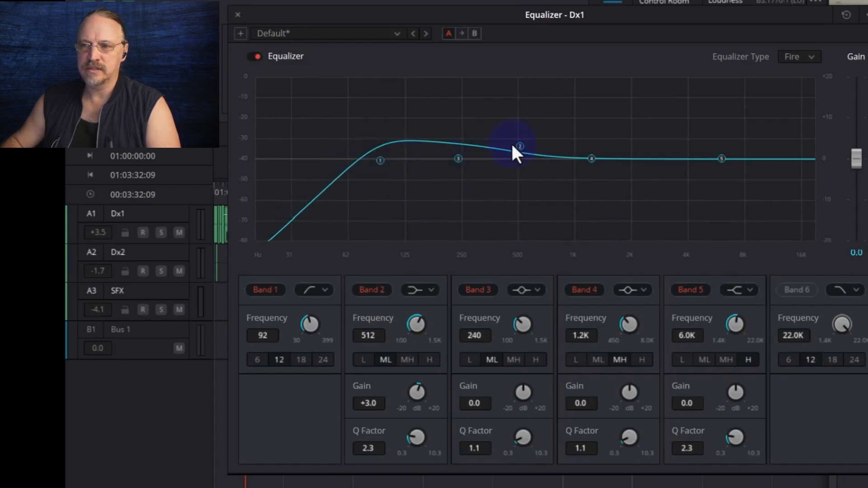
{"action": "left_click_drag", "start_coordinate": [514, 146], "coordinate": [530, 147]}
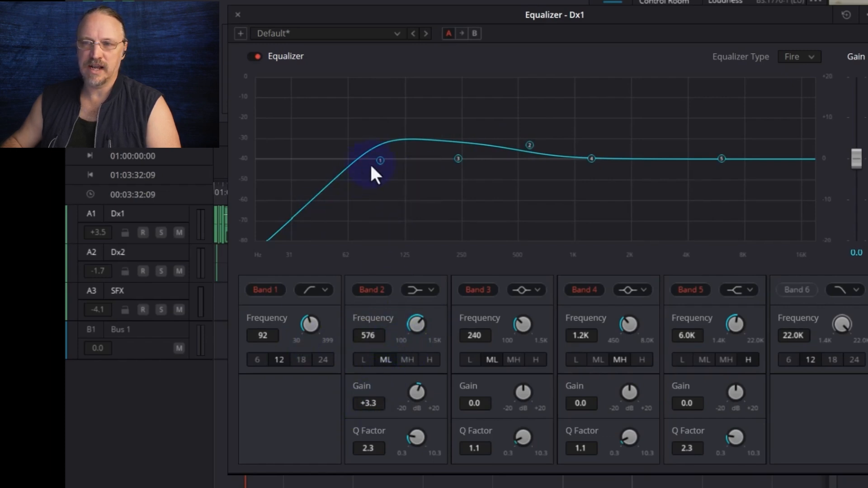
{"action": "left_click_drag", "start_coordinate": [380, 161], "coordinate": [385, 163]}
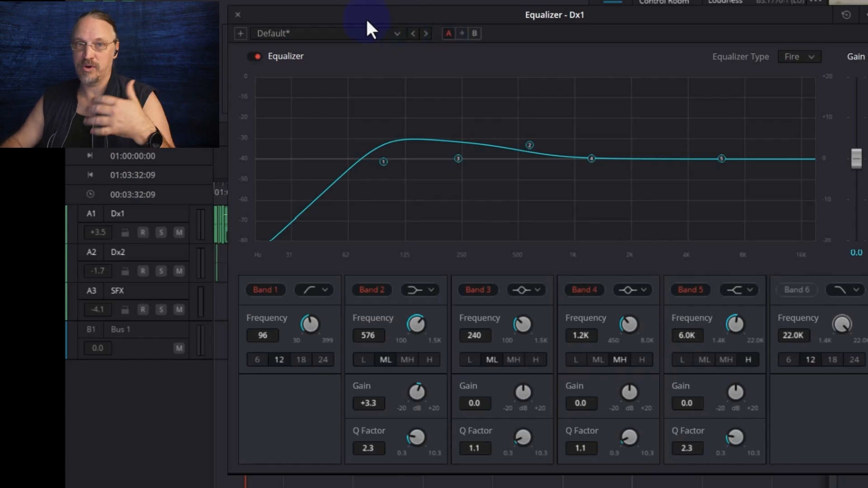
{"action": "left_click", "coordinate": [235, 14]}
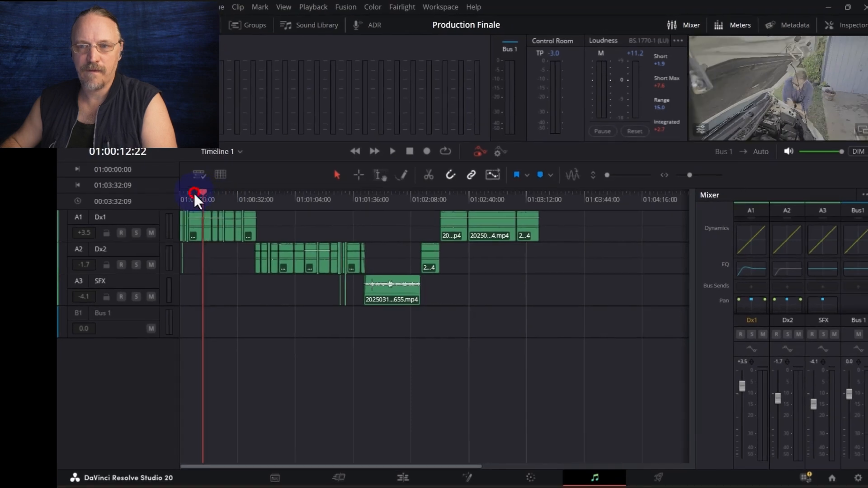
Play the early A1 clips and the A2 driving clips alternately to compare the equalized Dx1 dialogue with Dx2
{"action": "key", "text": "space"}
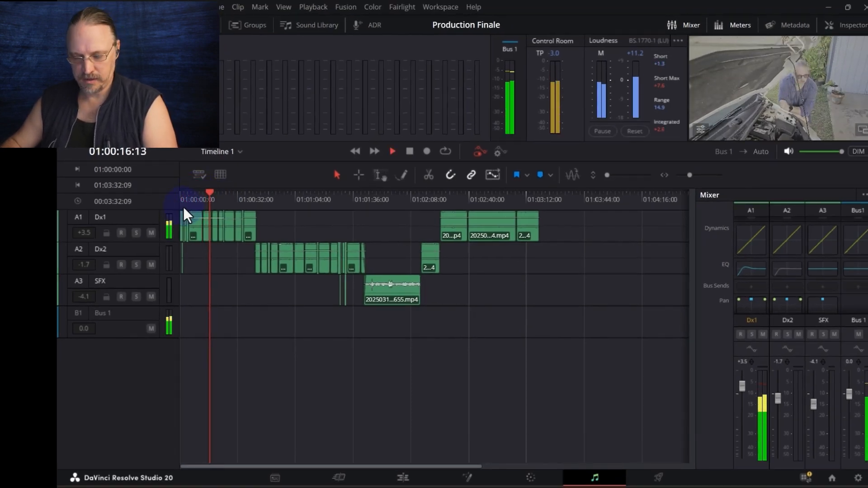
{"action": "key", "text": "space"}
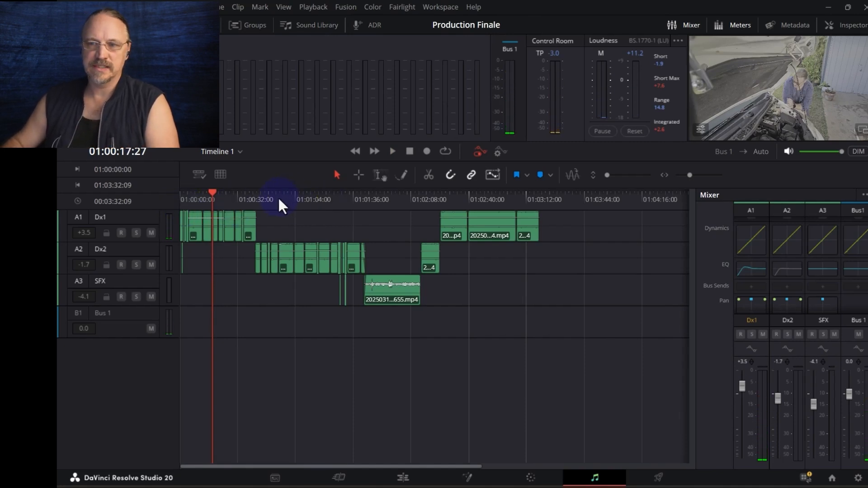
{"action": "left_click_drag", "start_coordinate": [278, 199], "coordinate": [276, 200]}
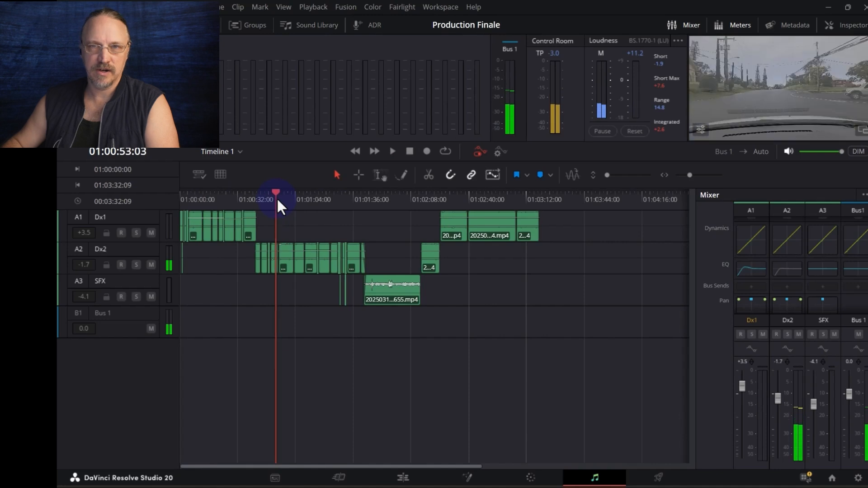
{"action": "key", "text": "space"}
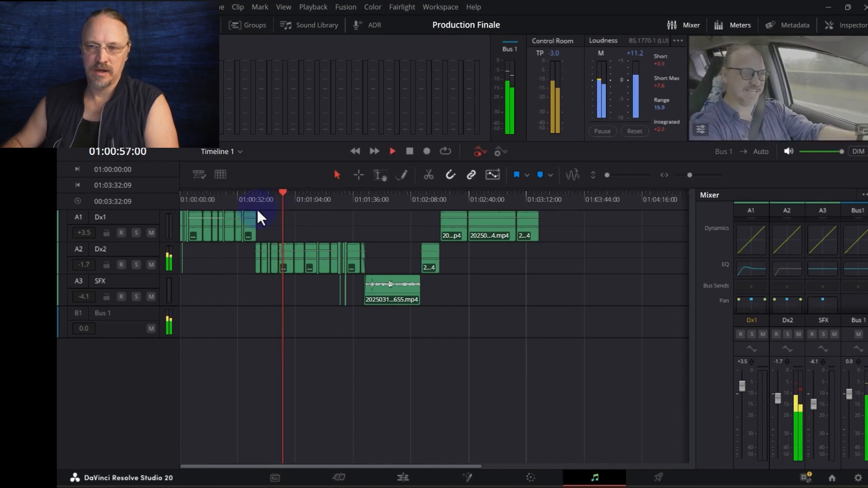
{"action": "key", "text": "space"}
{"action": "left_click", "coordinate": [189, 194]}
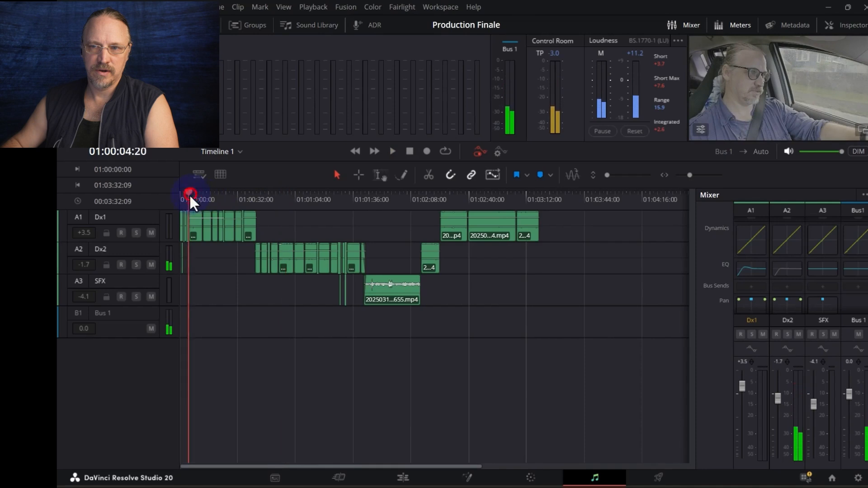
{"action": "key", "text": "space"}
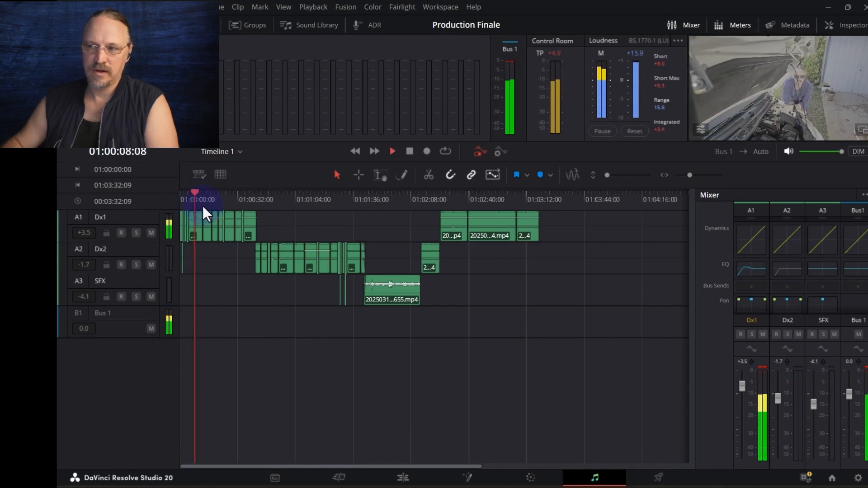
{"action": "key", "text": "space"}
{"action": "left_click", "coordinate": [282, 199]}
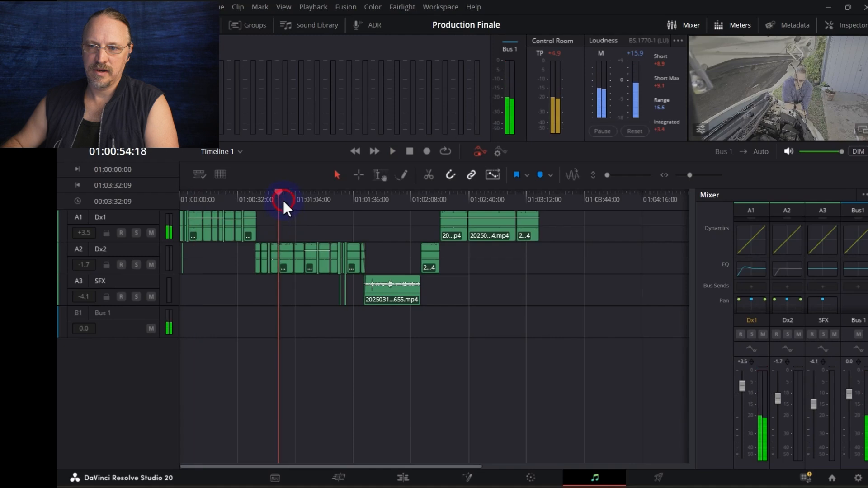
{"action": "key", "text": "space"}
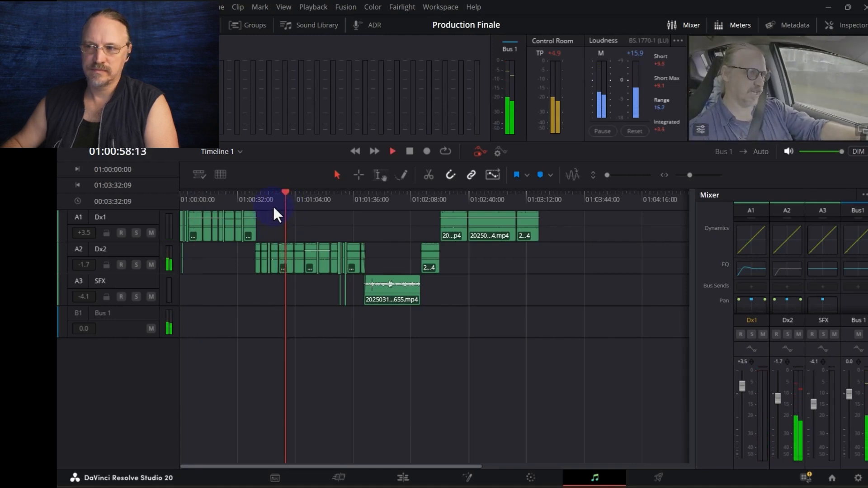
{"action": "key", "text": "space"}
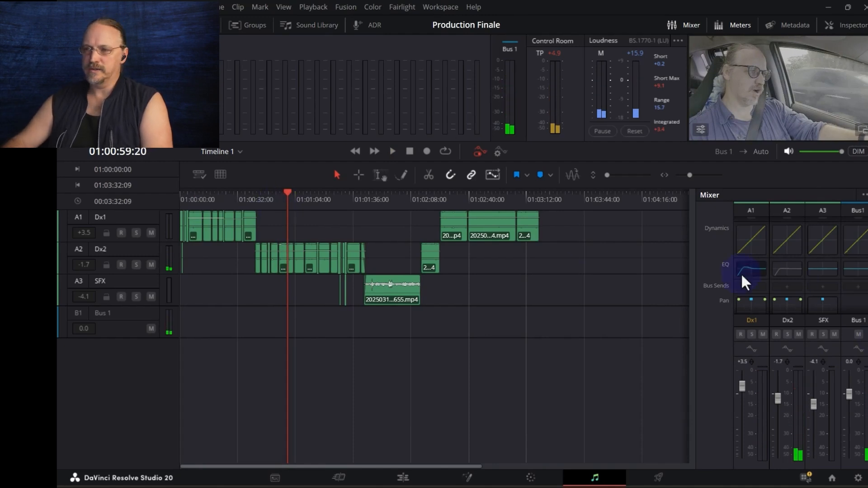
Enable the Dx2 track equalizer and shift its Band 1 high-pass point to a slightly lower frequency
{"action": "double_click", "coordinate": [791, 273]}
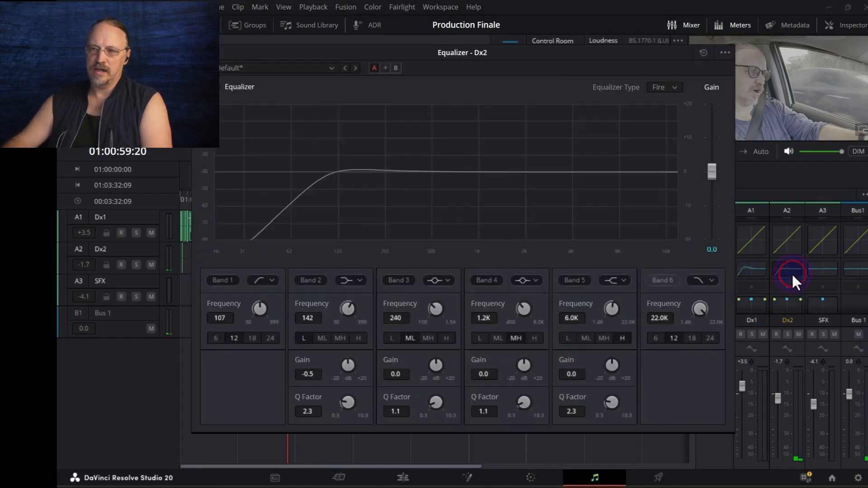
{"action": "left_click", "coordinate": [220, 88]}
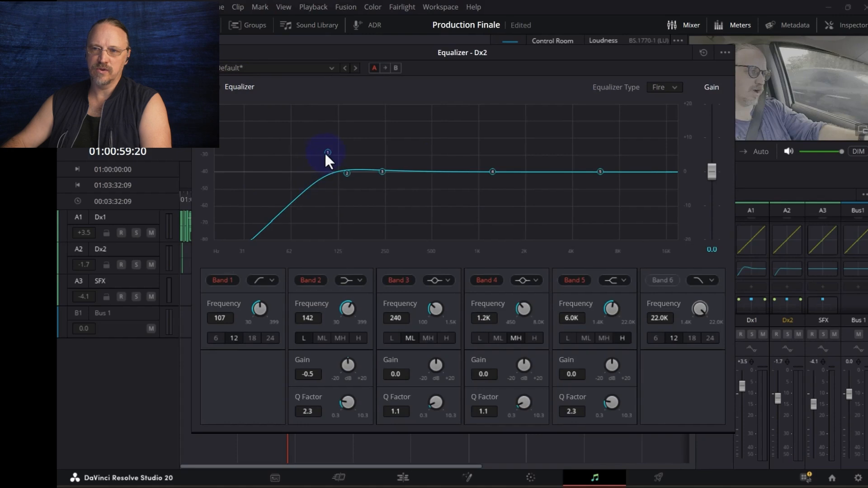
{"action": "mouse_move", "coordinate": [328, 153]}
{"action": "left_mouse_down"}
{"action": "mouse_move", "coordinate": [309, 147]}
{"action": "mouse_move", "coordinate": [311, 156]}
{"action": "left_mouse_up"}
{"action": "left_click", "coordinate": [200, 53]}
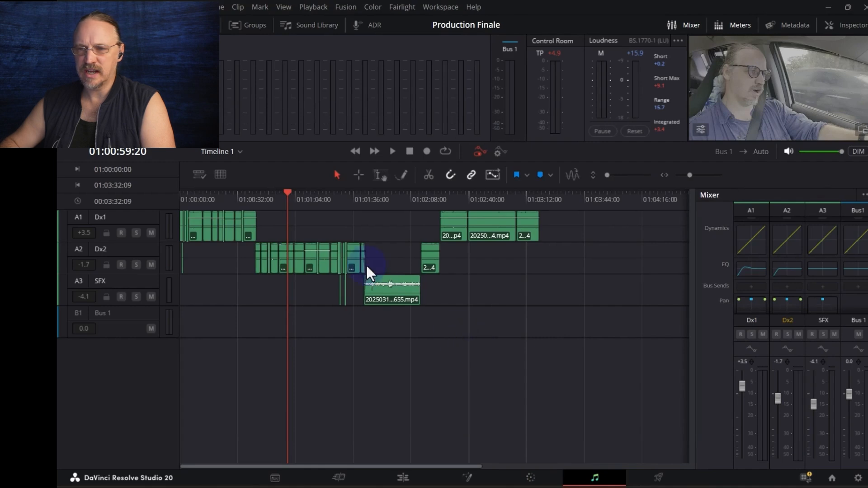
Play the early A1 engine clips and the A2 driving clips alternately to compare the two equalized dialogue tracks
{"action": "left_click", "coordinate": [225, 199]}
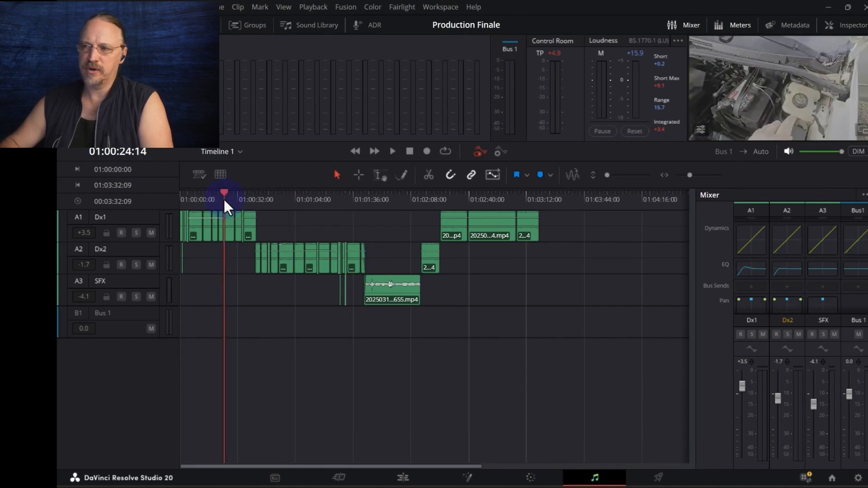
{"action": "key", "text": "space"}
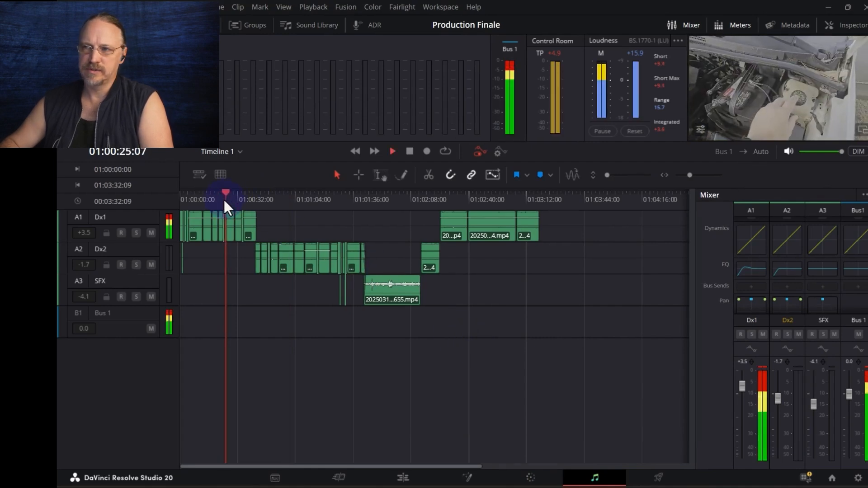
{"action": "left_click", "coordinate": [278, 199]}
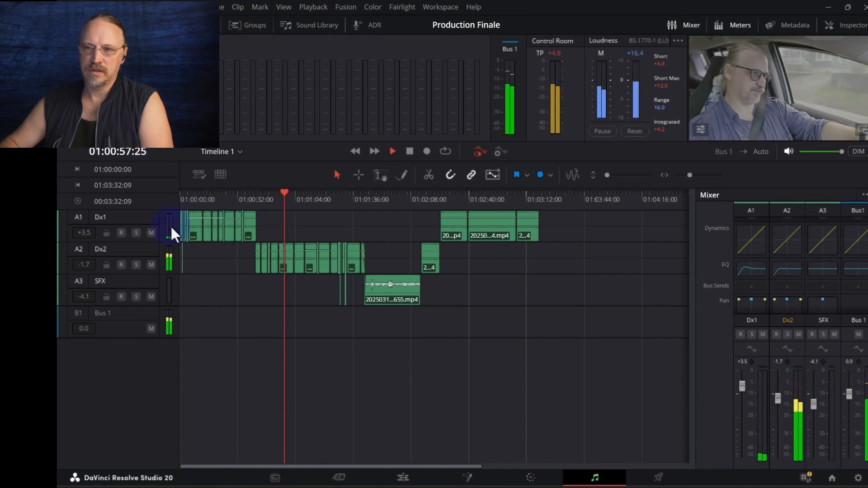
{"action": "left_click", "coordinate": [202, 196]}
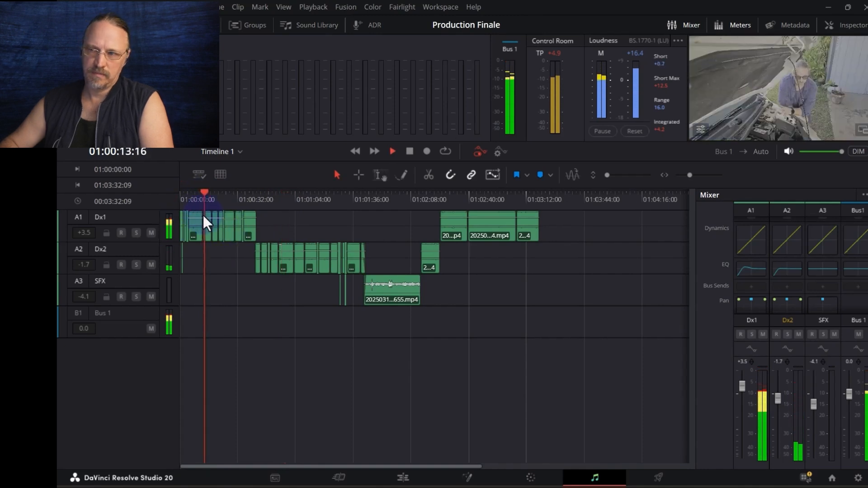
{"action": "key", "text": "space"}
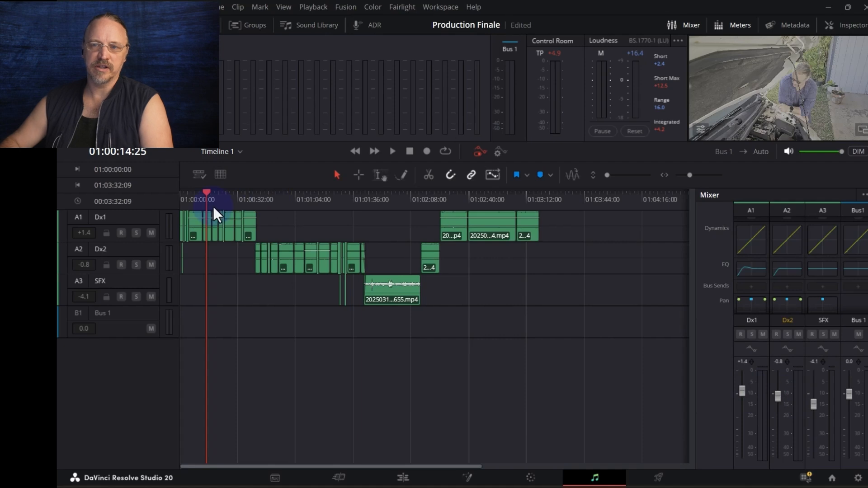
Play an A1 and an A2 section, and set the Dx1 track level to +2.1 and the Dx2 level to -1.4
{"action": "key", "text": "space"}
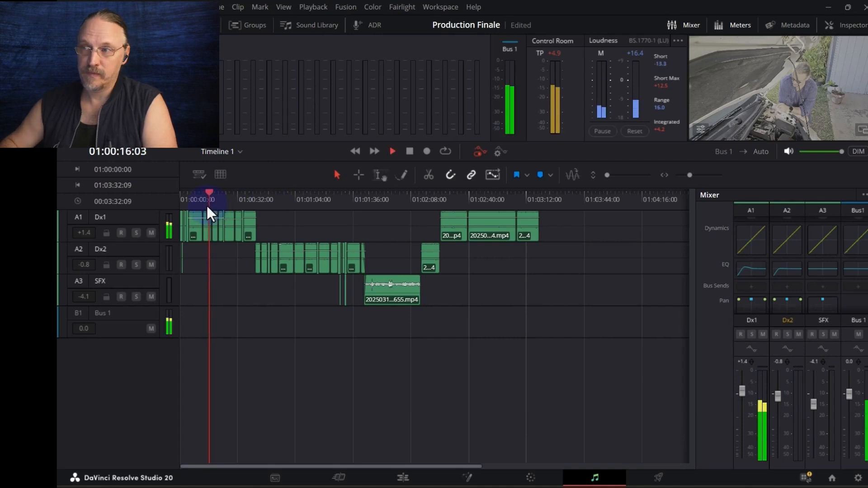
{"action": "left_click", "coordinate": [284, 199]}
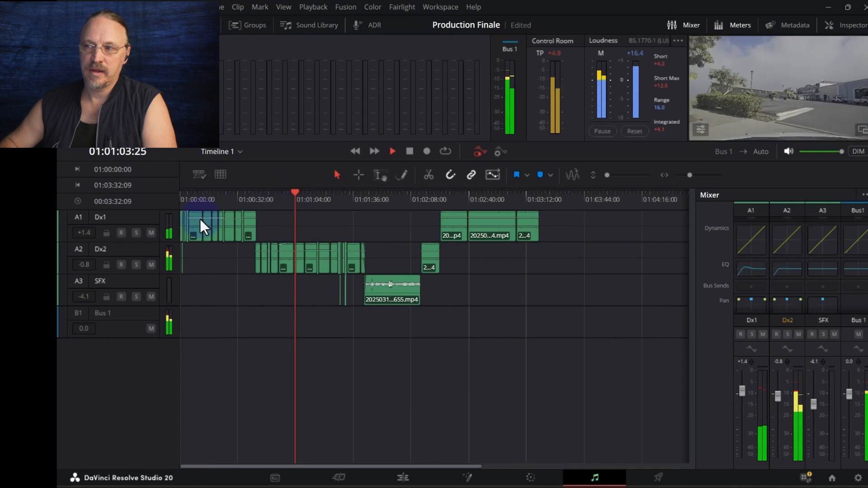
{"action": "key", "text": "space"}
{"action": "left_click_drag", "start_coordinate": [780, 398], "coordinate": [742, 386]}
Play the Dx2 clips up to about 01:01:35, including the store shots, to check the adjusted level
{"action": "left_click", "coordinate": [323, 197]}
{"action": "key", "text": "space"}
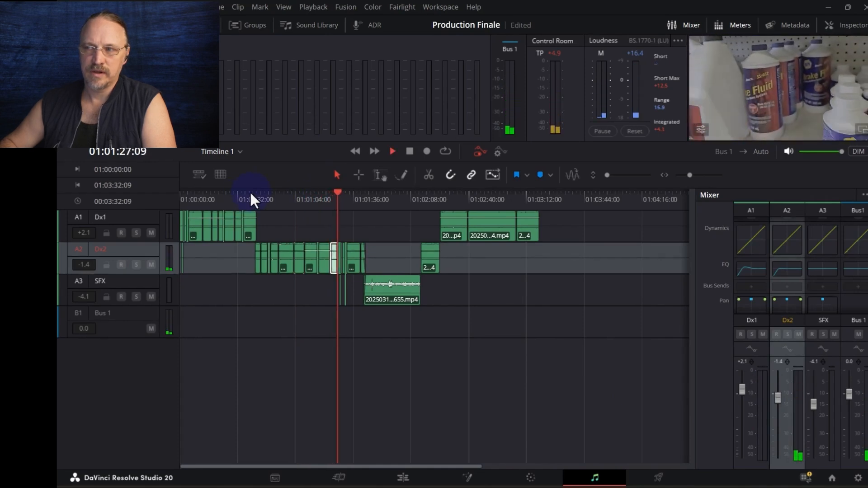
{"action": "key", "text": "space"}
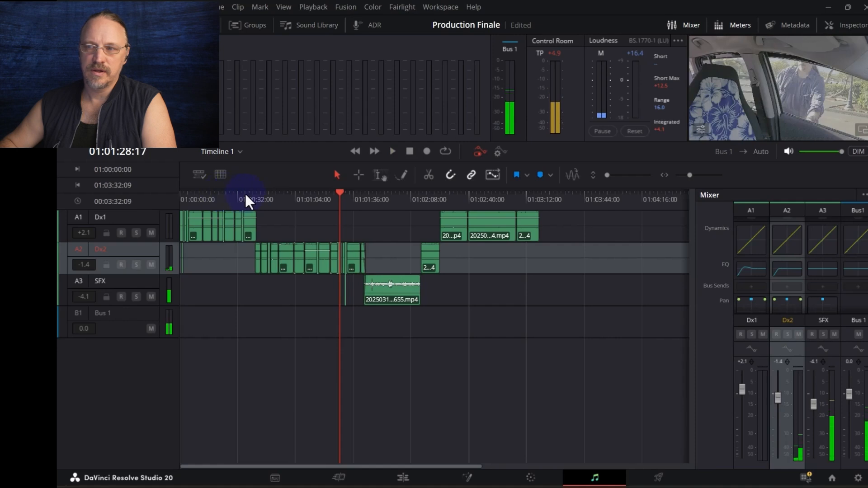
{"action": "key", "text": "space"}
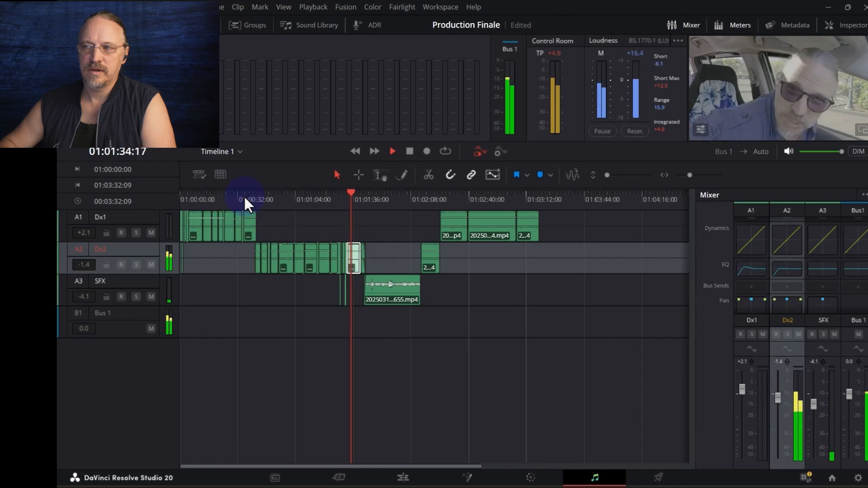
{"action": "key", "text": "space"}
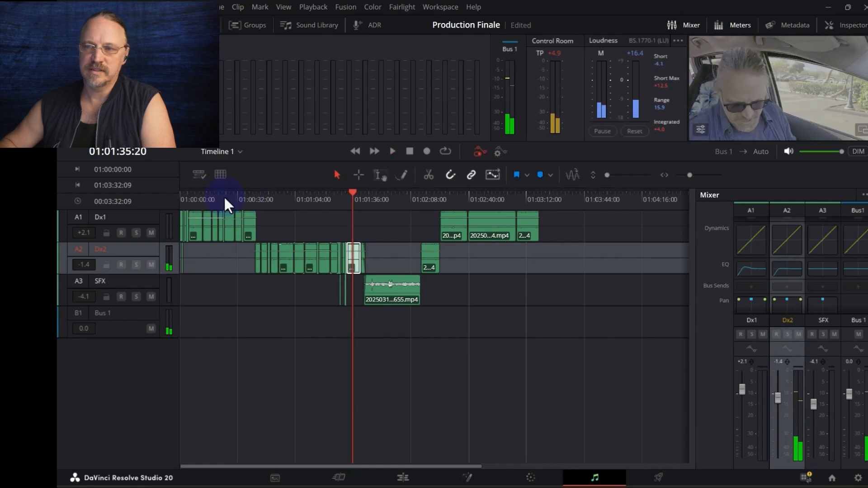
Play the early A1 clips, lower the Dx1 track level to +0.7, and compare with the A2 driving clip
{"action": "left_click", "coordinate": [190, 197]}
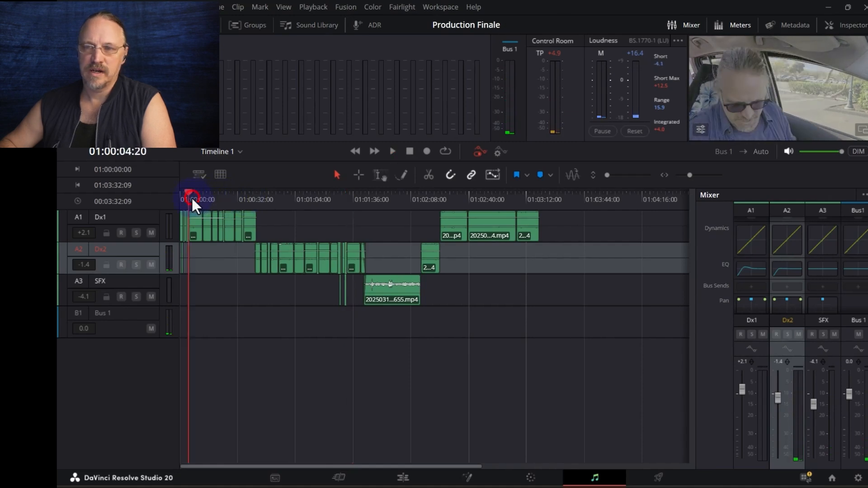
{"action": "key", "text": "space"}
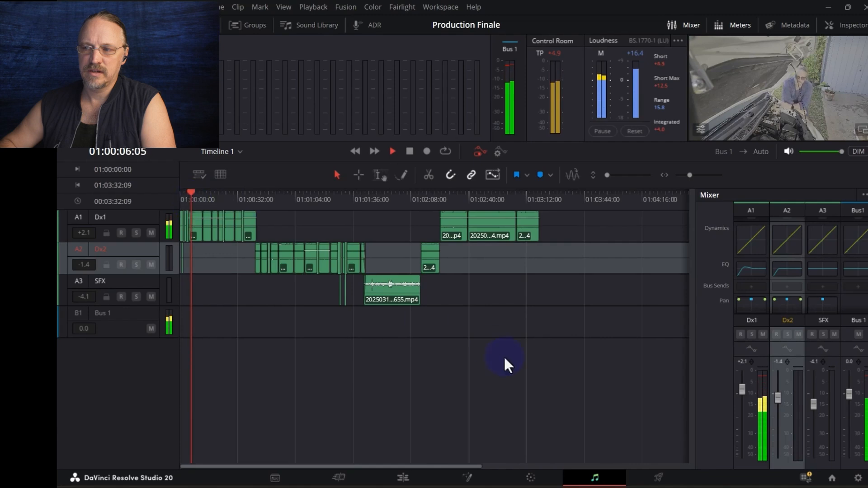
{"action": "left_click_drag", "start_coordinate": [744, 386], "coordinate": [739, 389]}
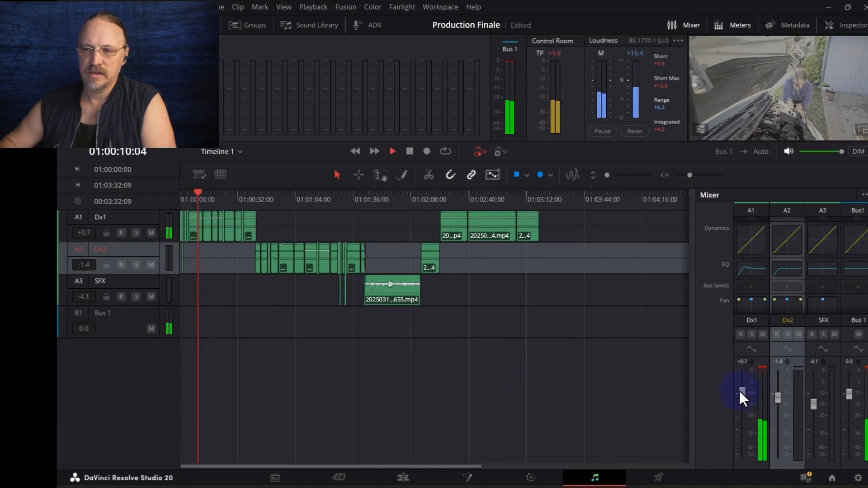
{"action": "left_click", "coordinate": [277, 200]}
{"action": "key", "text": "space"}
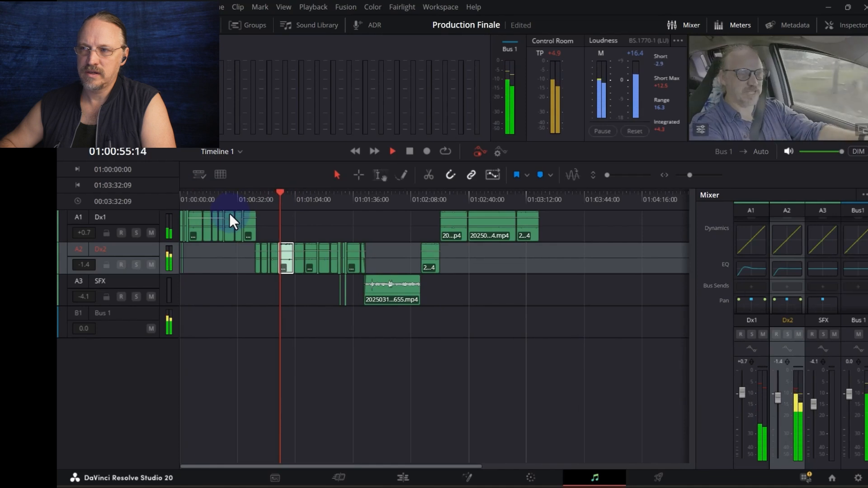
{"action": "key", "text": "space"}
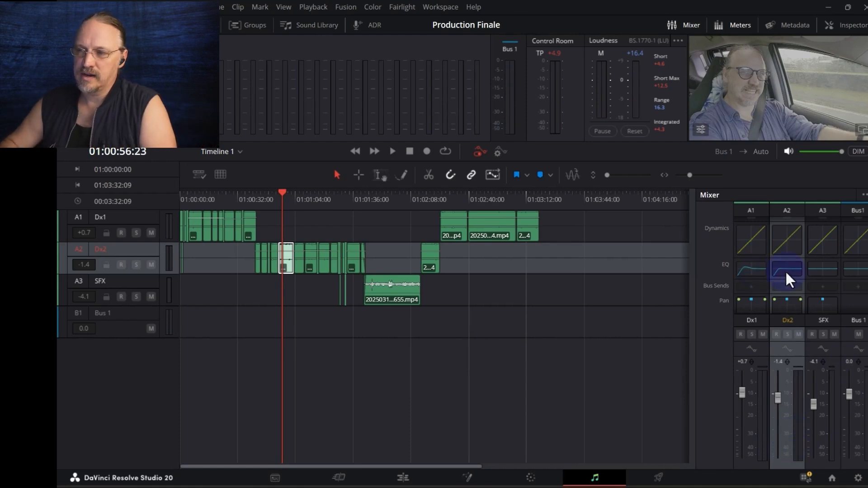
Select the SFX track and place the playhead near its short clips at about 01:01:27
{"action": "left_click", "coordinate": [136, 282]}
{"action": "left_click", "coordinate": [395, 294]}
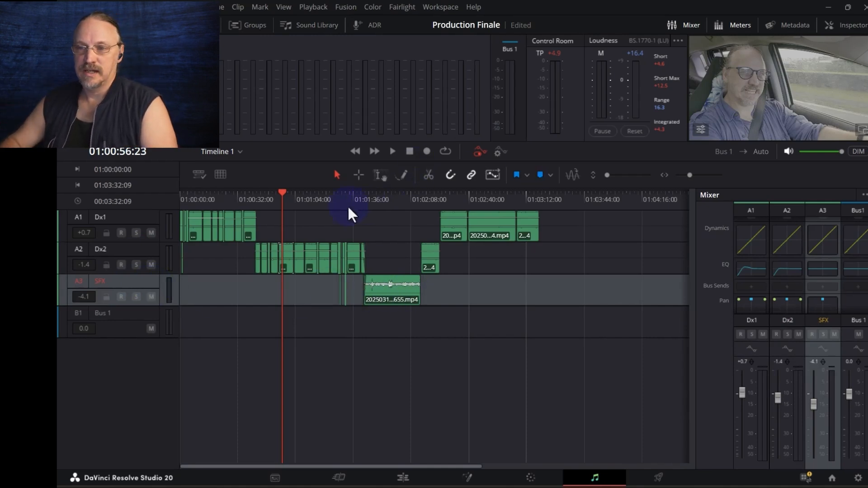
{"action": "left_click", "coordinate": [336, 201]}
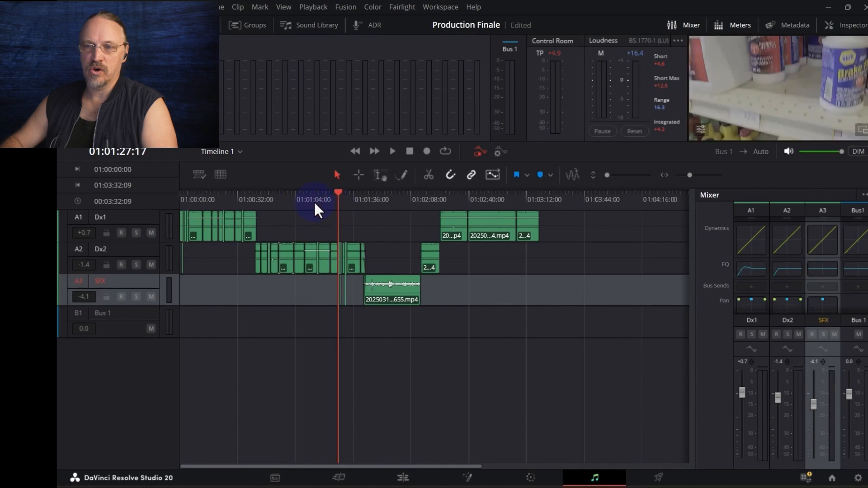
Play the opening of the timeline and move clip 20250311_081859.mp4 from the Dx2 track straight down to the SFX track
{"action": "left_click", "coordinate": [216, 202]}
{"action": "left_click_drag", "start_coordinate": [209, 204], "coordinate": [177, 204]}
{"action": "scroll", "coordinate": [176, 202], "scroll_direction": "up", "scroll_amount": 8}
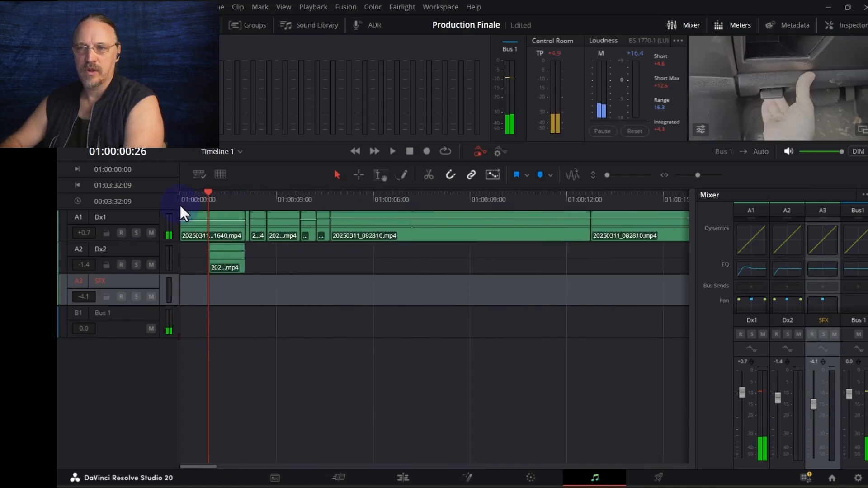
{"action": "left_click", "coordinate": [413, 270]}
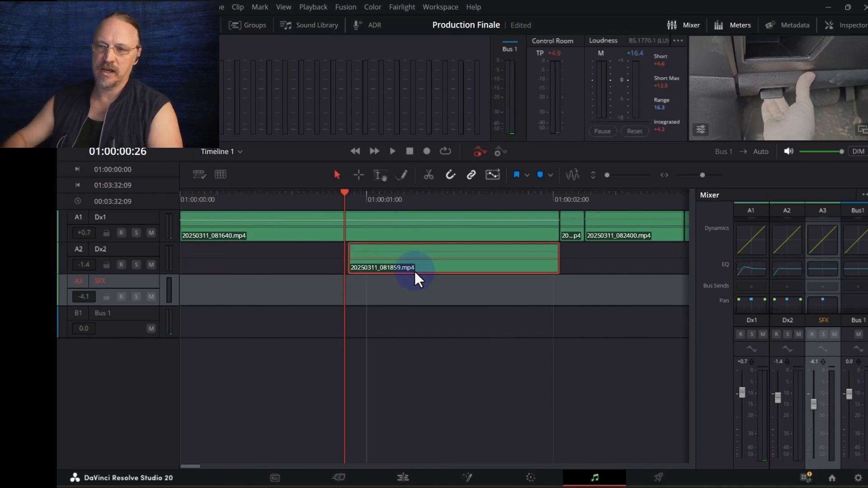
{"action": "key", "text": "Home"}
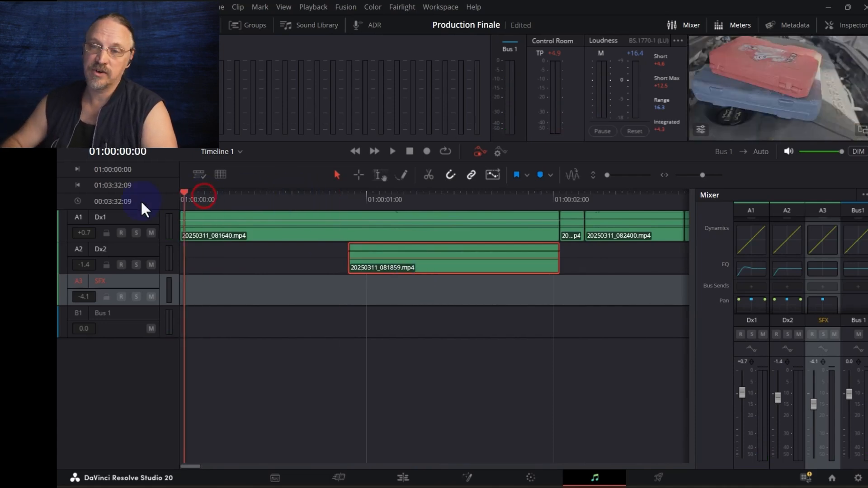
{"action": "key", "text": "space"}
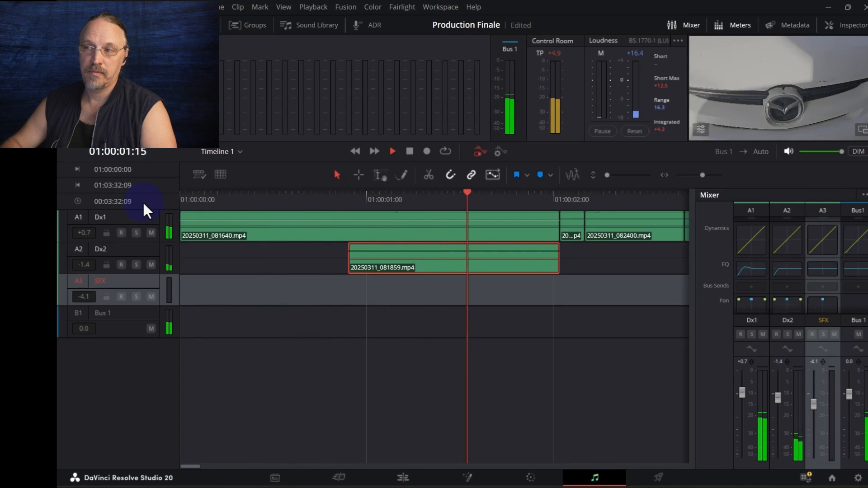
{"action": "key", "text": "space"}
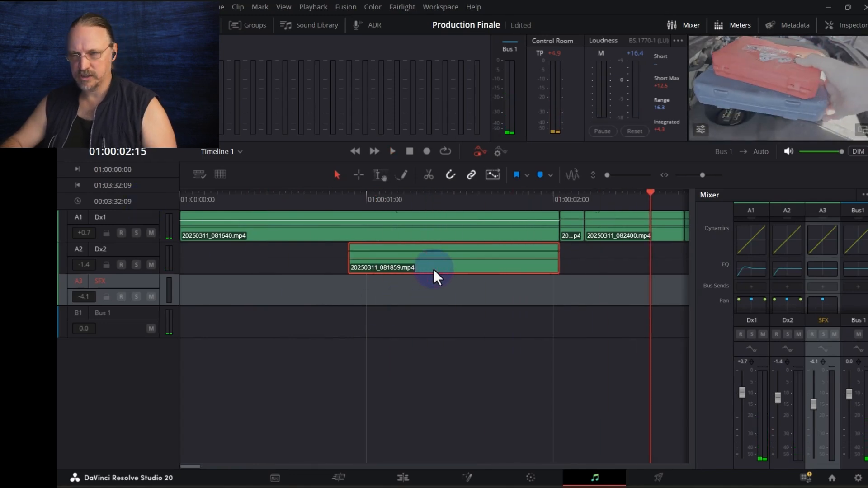
{"action": "left_click_drag", "start_coordinate": [432, 267], "coordinate": [430, 282]}
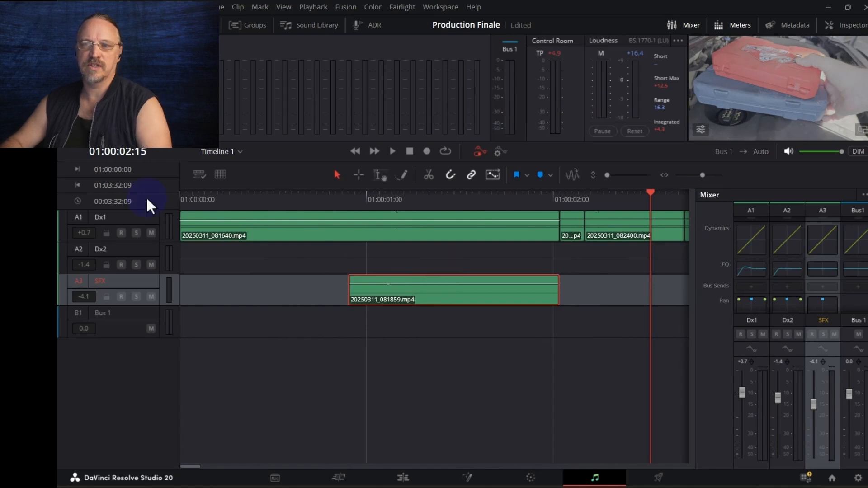
Play the timeline from the start to about 01:00:05 to check the sound of the relocated SFX clip
{"action": "left_click_drag", "start_coordinate": [209, 201], "coordinate": [164, 200]}
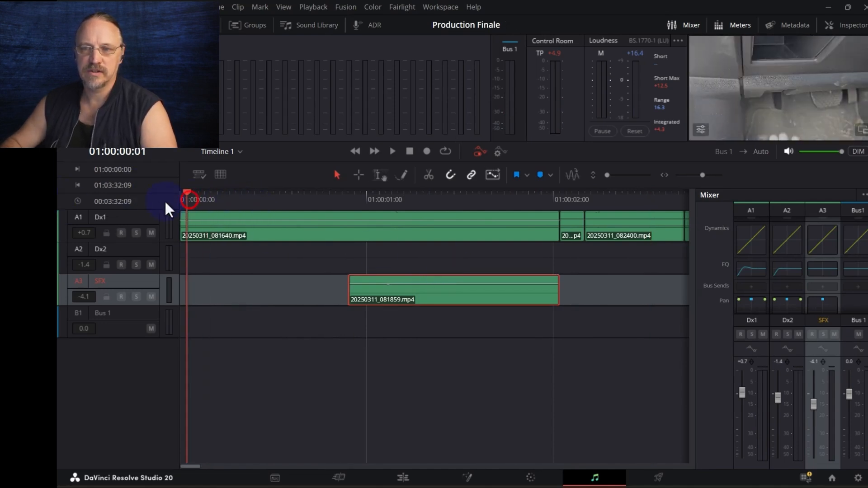
{"action": "key", "text": "space"}
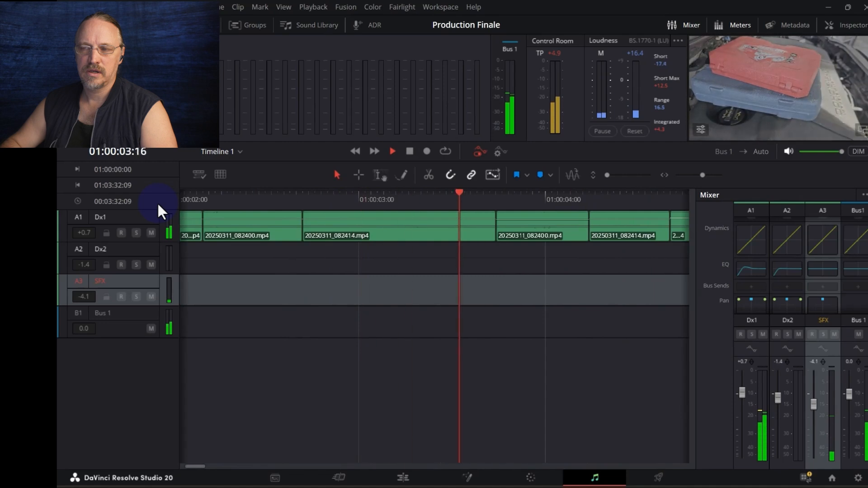
{"action": "key", "text": "space"}
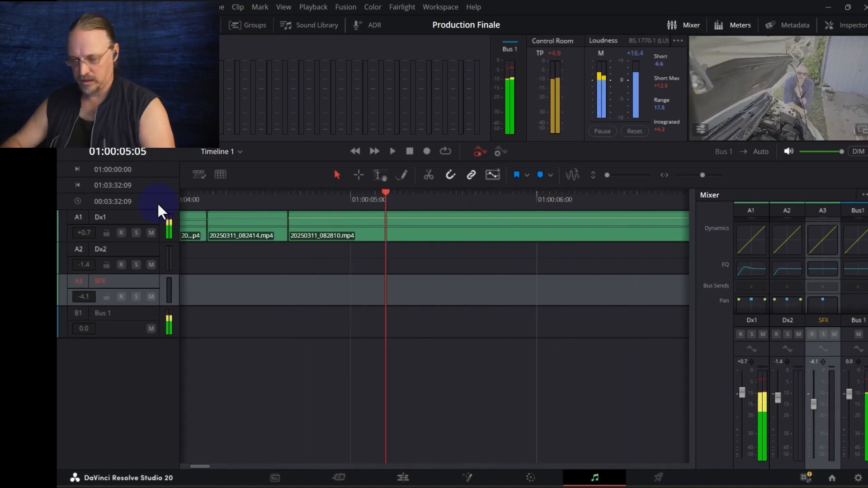
Play the cut from Dx2 into clip 20250311_090655.mp4 near 01:01:39, and that clip's end at about 01:02:13, to compare the sound
{"action": "key", "text": "ctrl+minus"}
{"action": "key", "text": "ctrl+minus"}
{"action": "key", "text": "ctrl+minus"}
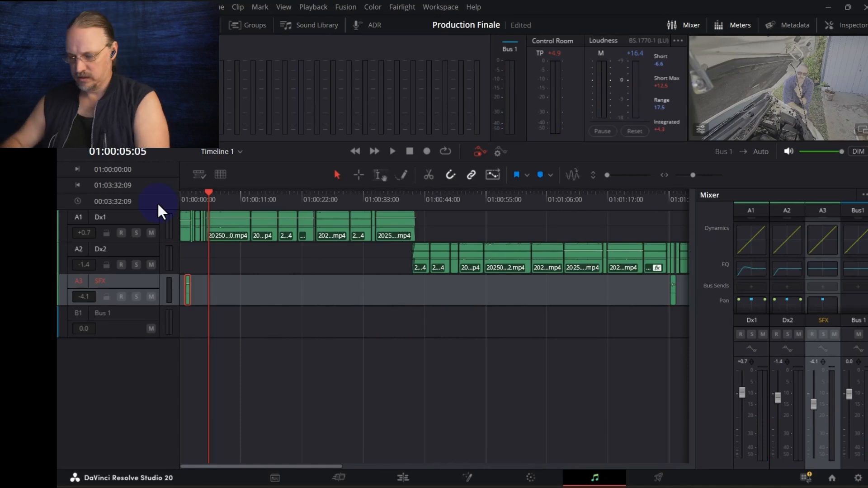
{"action": "key", "text": "ctrl+minus"}
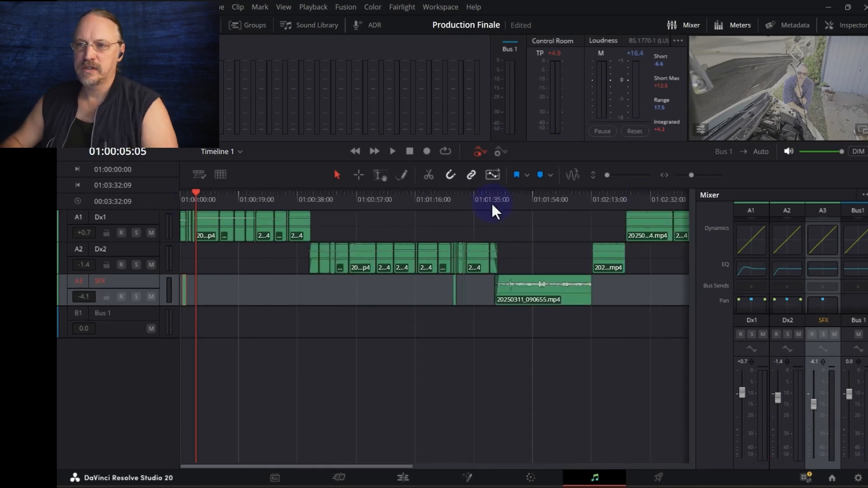
{"action": "left_click_drag", "start_coordinate": [492, 205], "coordinate": [486, 204]}
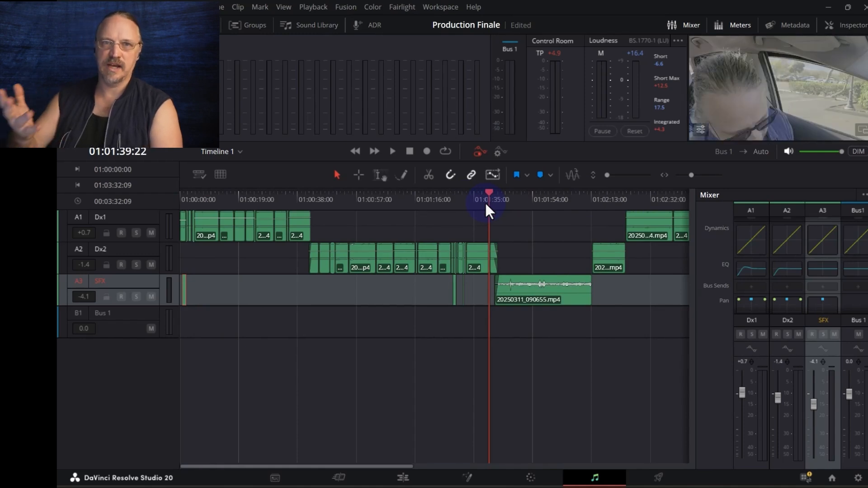
{"action": "key", "text": "space"}
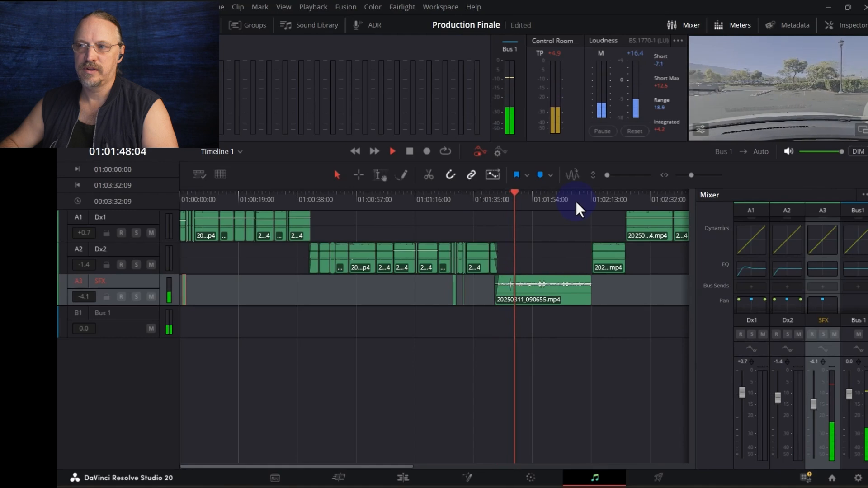
{"action": "left_click", "coordinate": [592, 201]}
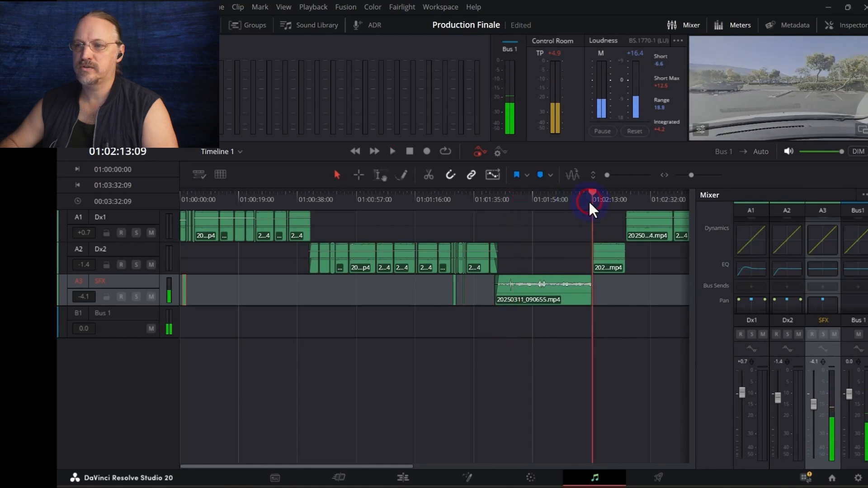
{"action": "left_click_drag", "start_coordinate": [585, 203], "coordinate": [582, 204]}
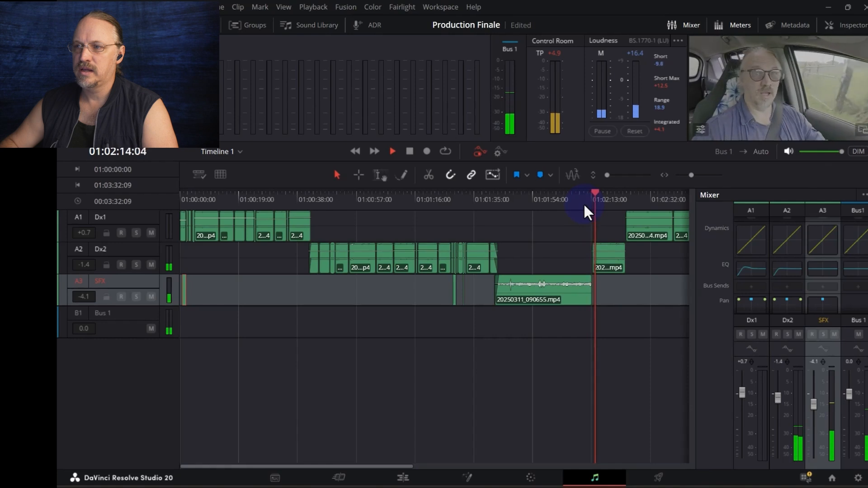
{"action": "key", "text": "space"}
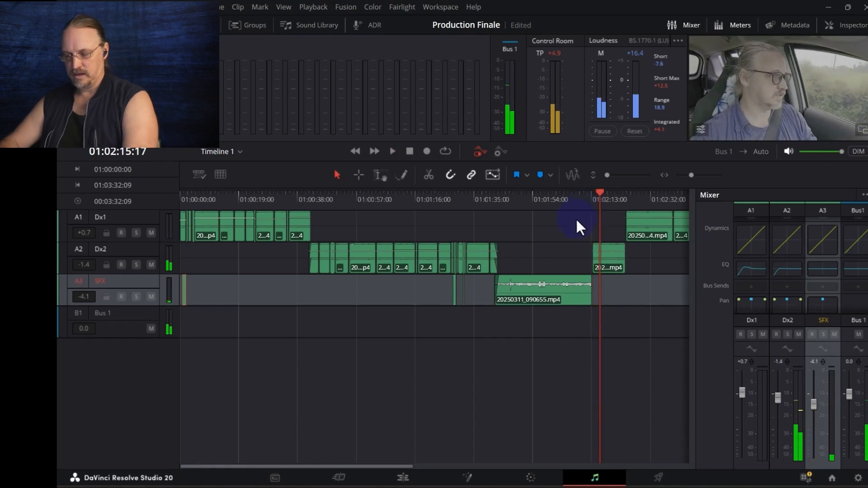
Extend the end of SFX clip 20250311_090655.mp4 under the start of clip 20250311_093208.mp4 and give the overlapping part a fade-out
{"action": "scroll", "coordinate": [577, 220], "scroll_direction": "up", "scroll_amount": 6}
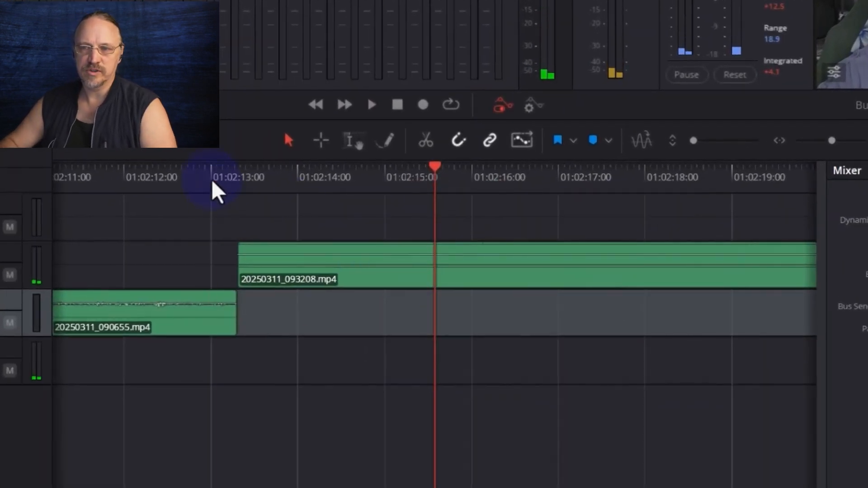
{"action": "left_click_drag", "start_coordinate": [234, 184], "coordinate": [208, 193]}
{"action": "scroll", "coordinate": [184, 203], "scroll_direction": "up", "scroll_amount": 3}
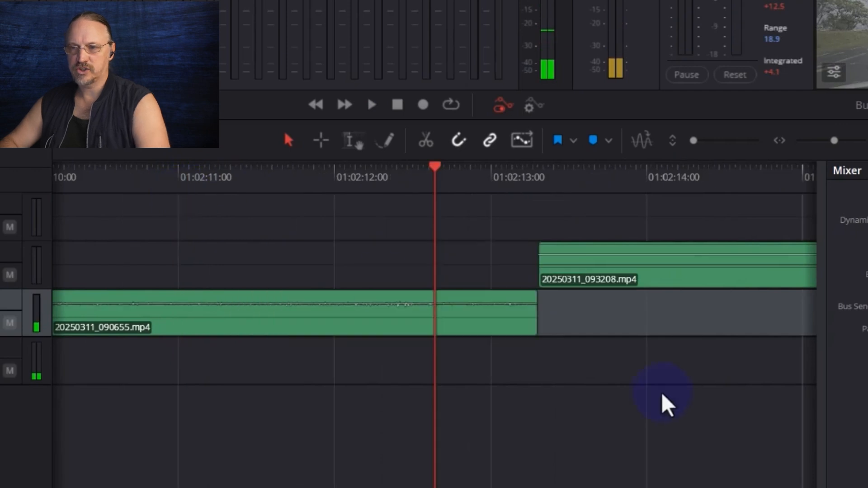
{"action": "left_click_drag", "start_coordinate": [538, 321], "coordinate": [543, 295]}
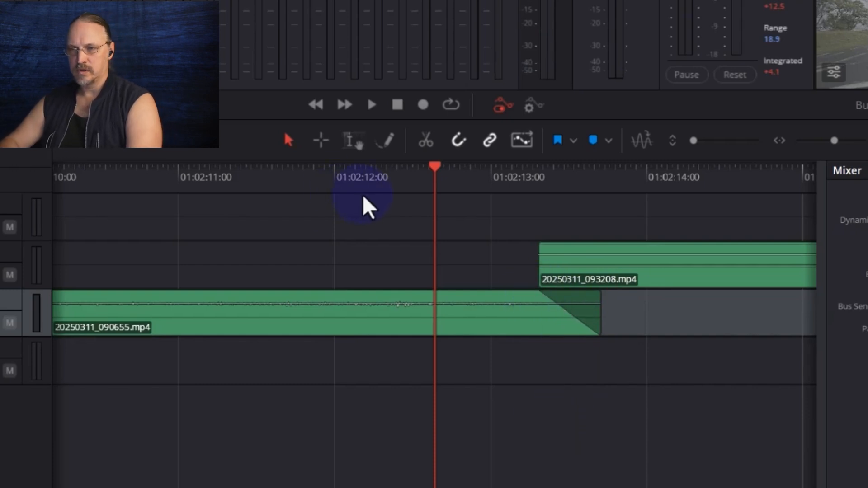
Play the SFX clip and its faded transition into clip 20250311_093208.mp4 until about 01:02:16 to check the sound
{"action": "scroll", "coordinate": [369, 208], "scroll_direction": "down", "scroll_amount": 3}
{"action": "left_click", "coordinate": [291, 180]}
{"action": "key", "text": "space"}
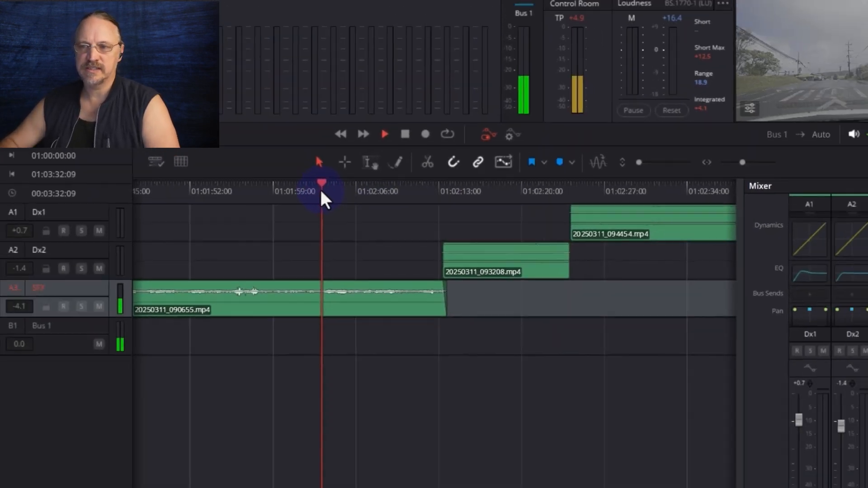
{"action": "left_click", "coordinate": [431, 184]}
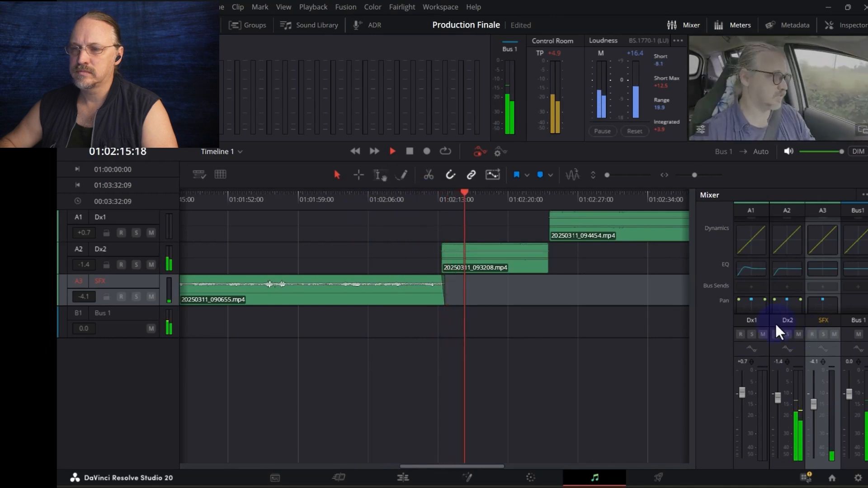
{"action": "key", "text": "space"}
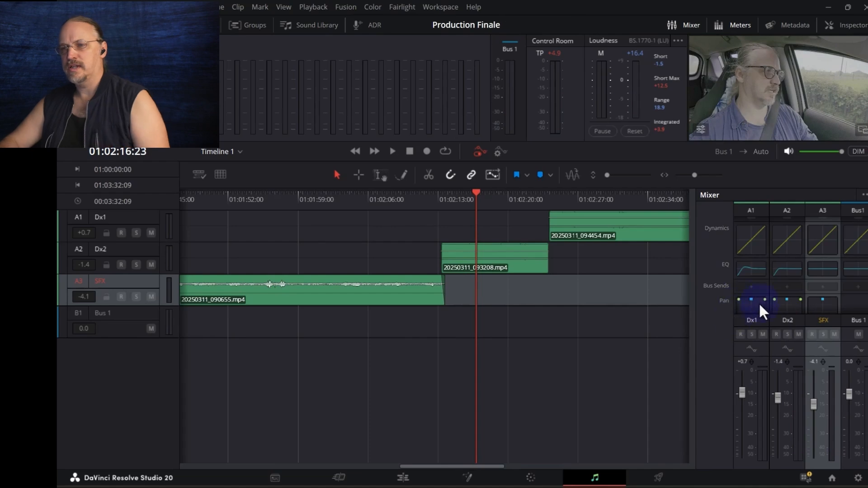
Place the playhead near the last A1 clips and add the Soft Clipper dynamics effect to Bus 1
{"action": "left_click", "coordinate": [527, 201]}
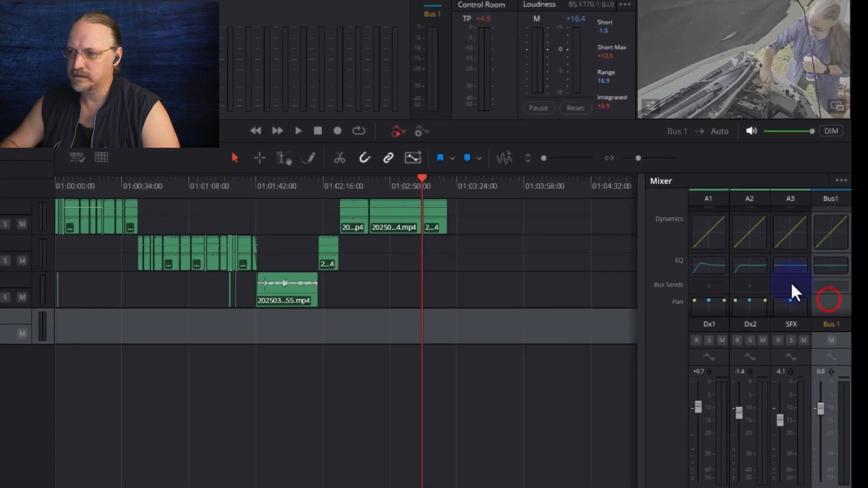
{"action": "scroll", "coordinate": [721, 296], "scroll_direction": "up", "scroll_amount": 5}
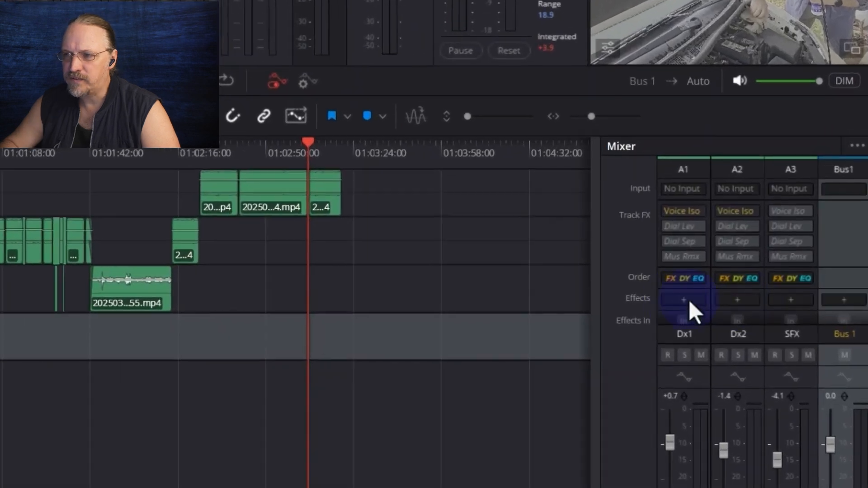
{"action": "left_click", "coordinate": [847, 299]}
{"action": "mouse_move", "coordinate": [845, 316]}
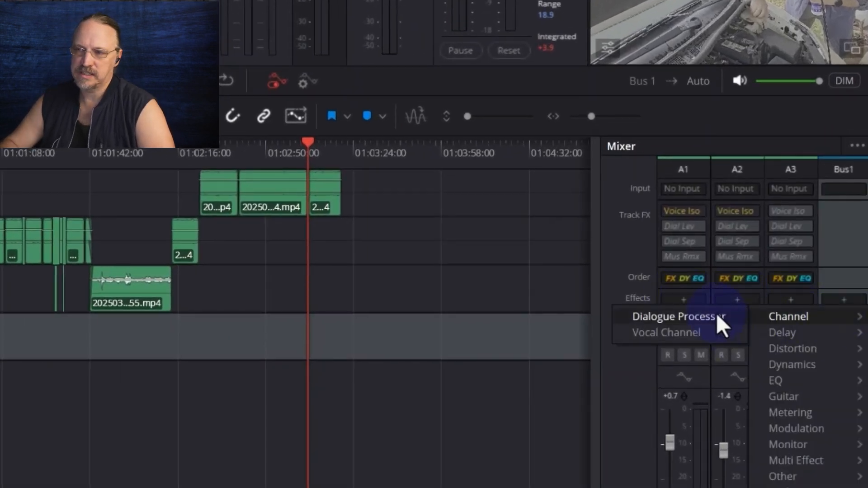
{"action": "mouse_move", "coordinate": [804, 365]}
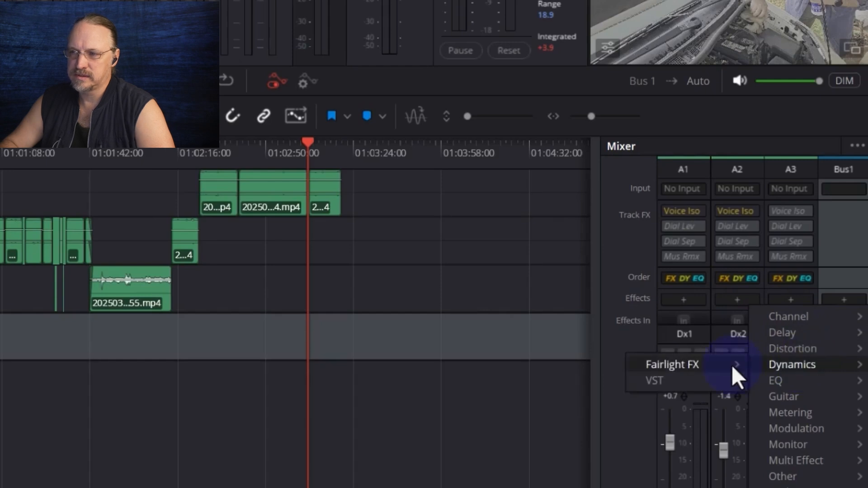
{"action": "mouse_move", "coordinate": [723, 366]}
{"action": "left_click", "coordinate": [560, 395]}
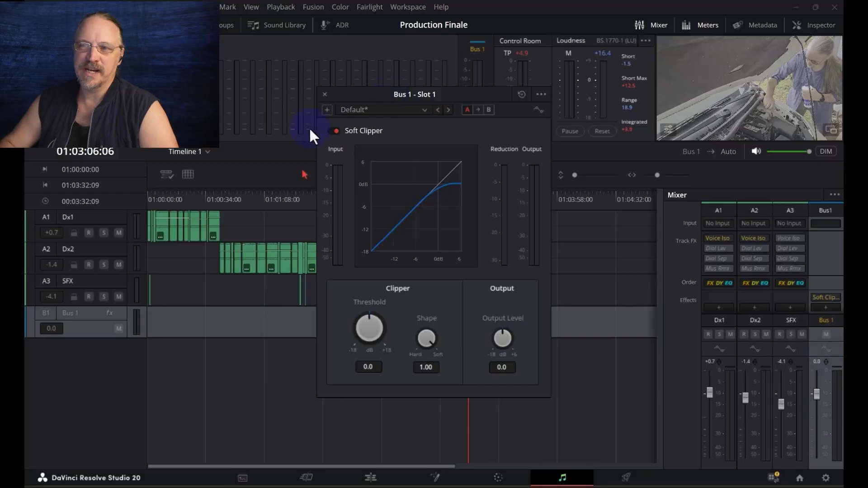
Play sections of the Dx1 and Dx2 tracks while watching the Soft Clipper meters, and close the effect window
{"action": "left_click_drag", "start_coordinate": [338, 94], "coordinate": [519, 130]}
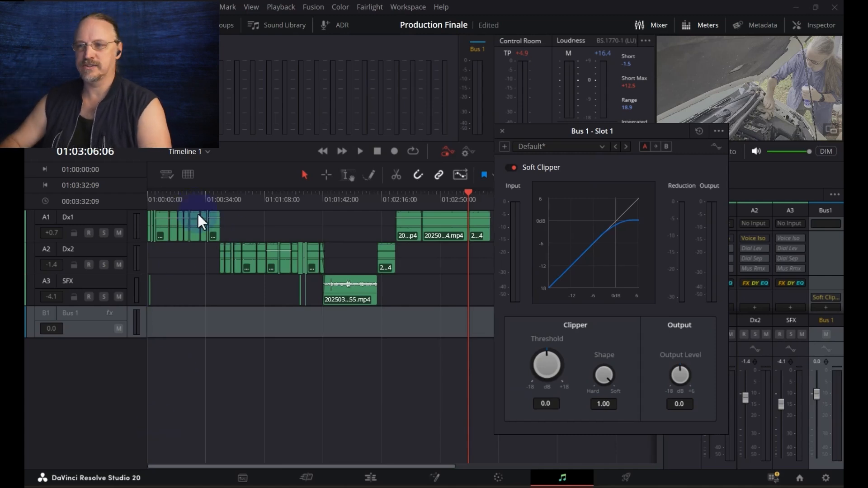
{"action": "left_click", "coordinate": [186, 204]}
{"action": "key", "text": "space"}
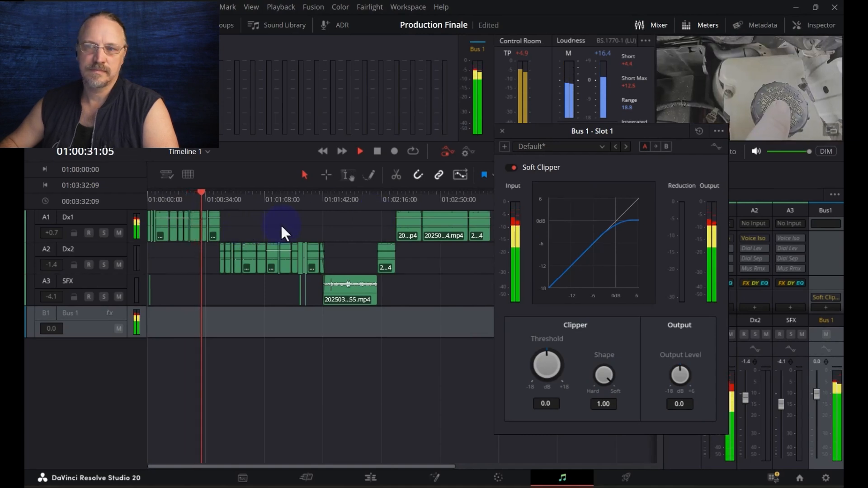
{"action": "left_click", "coordinate": [256, 197]}
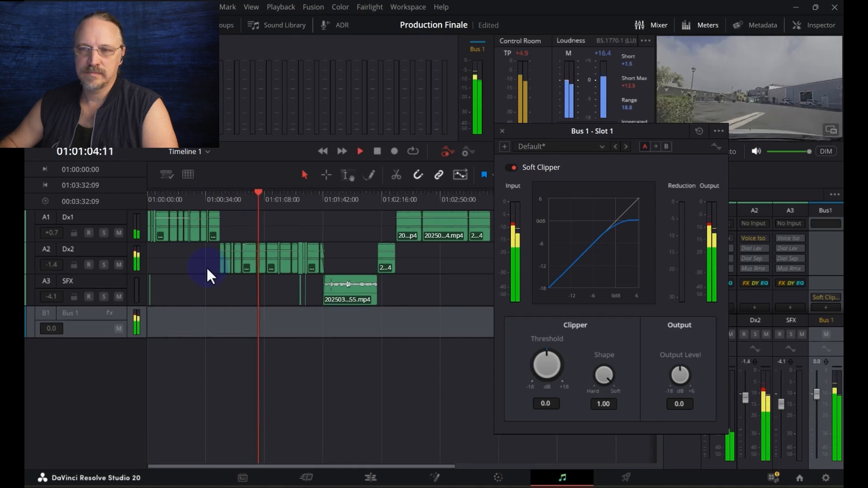
{"action": "left_click", "coordinate": [254, 201]}
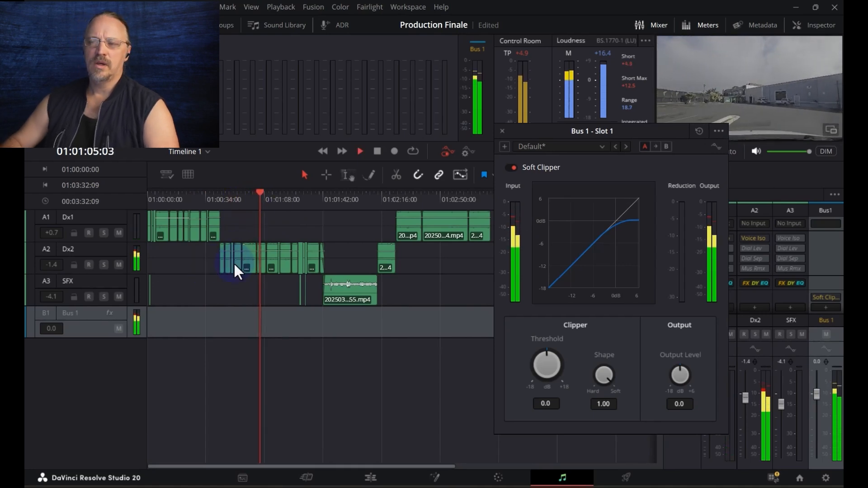
{"action": "key", "text": "space"}
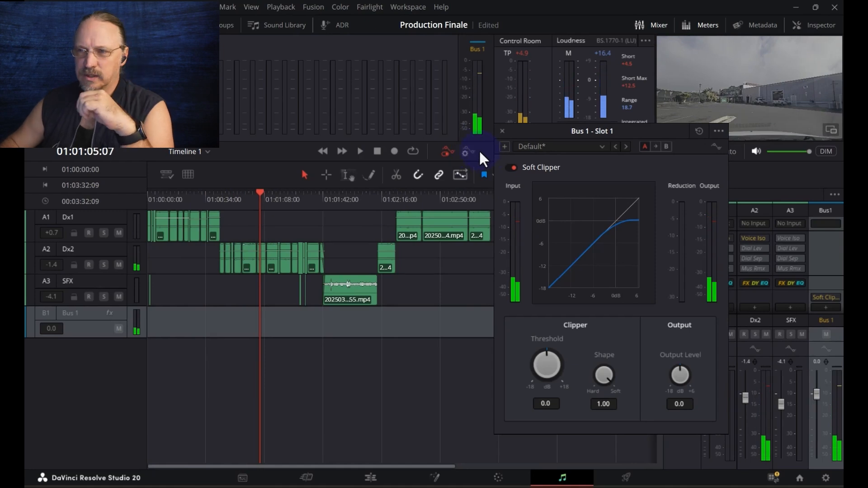
{"action": "left_click", "coordinate": [503, 131]}
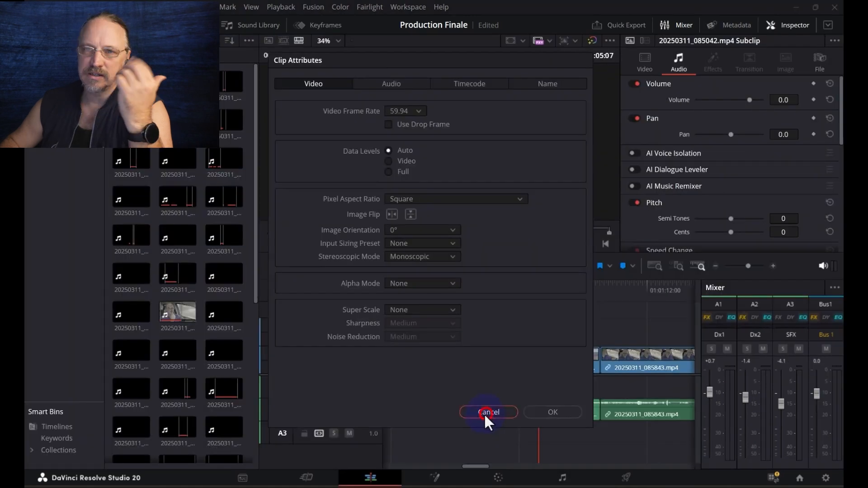
Set the right channel's source to Embedded Channel 1 in the clip attributes of 20250311_085042.mp4 Subclip
{"action": "left_click", "coordinate": [484, 413]}
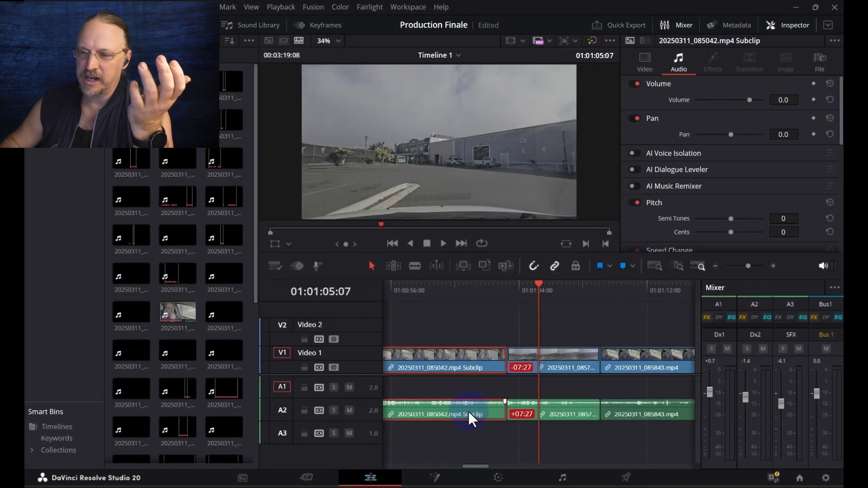
{"action": "right_click", "coordinate": [463, 414]}
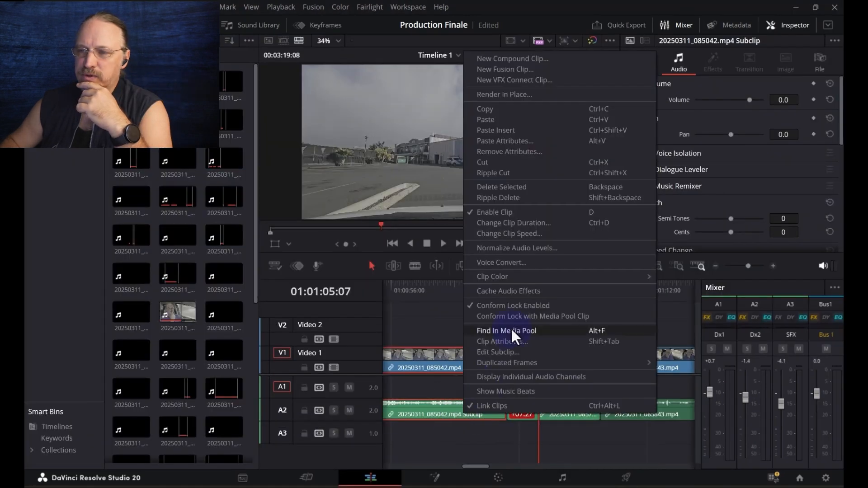
{"action": "left_click", "coordinate": [509, 341]}
{"action": "left_click", "coordinate": [396, 81]}
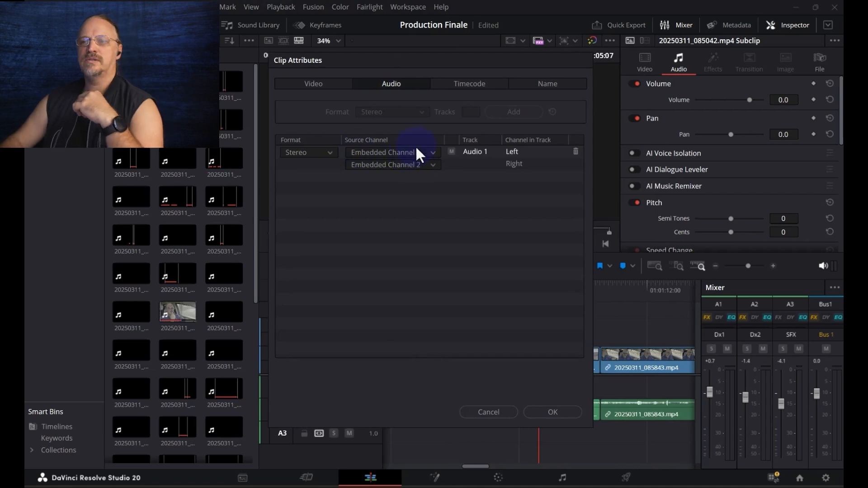
{"action": "left_click", "coordinate": [402, 165]}
{"action": "left_click", "coordinate": [408, 190]}
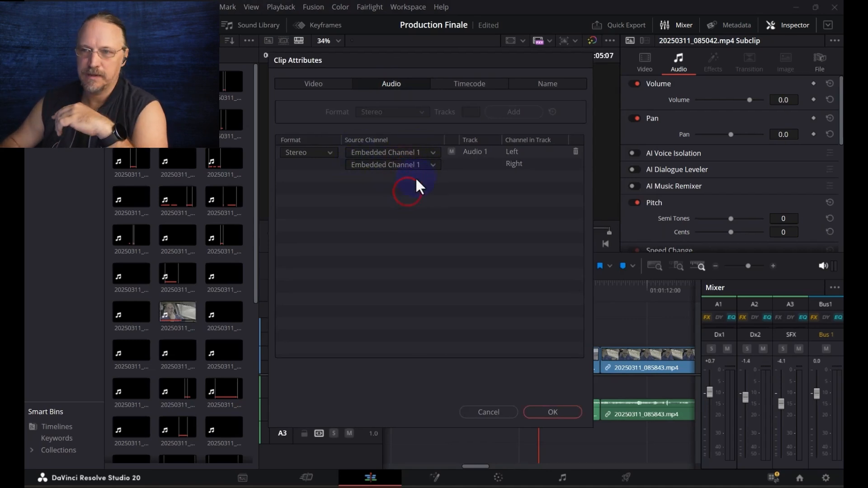
{"action": "left_click", "coordinate": [415, 165]}
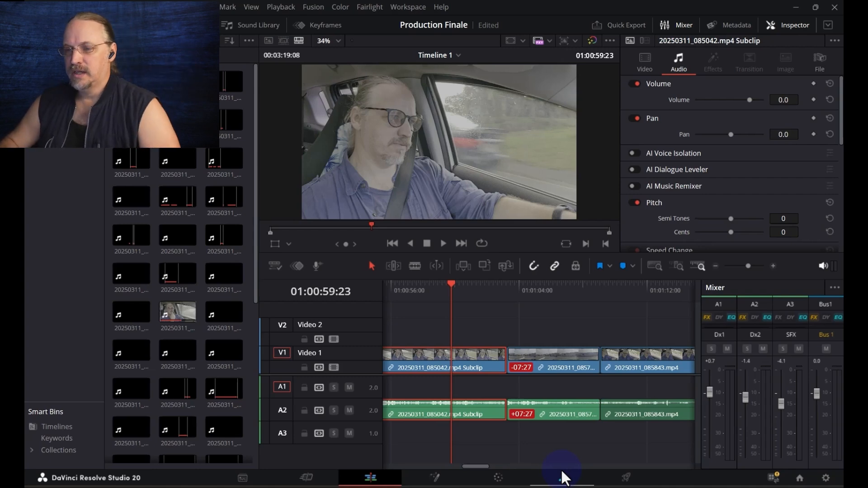
Return to the Fairlight page, place the playhead at about 01:00:17, and add the Stereo Width effect to the Dx1 track
{"action": "left_click", "coordinate": [560, 479]}
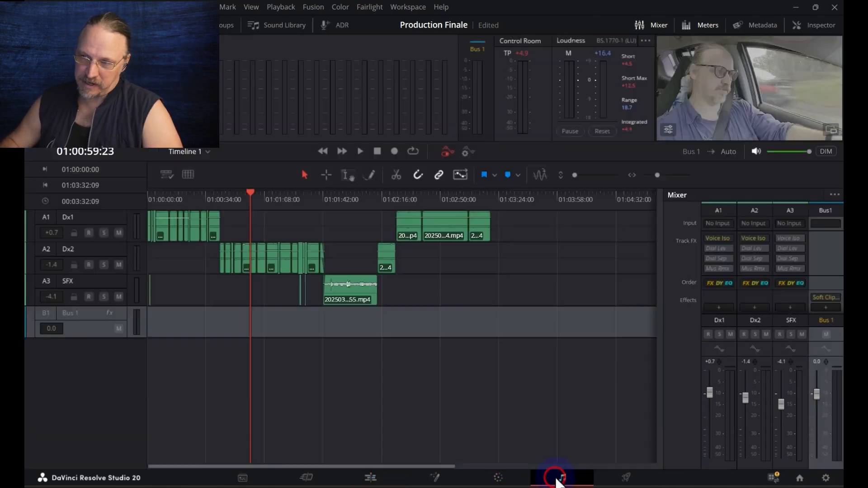
{"action": "scroll", "coordinate": [725, 298], "scroll_direction": "down", "scroll_amount": 3}
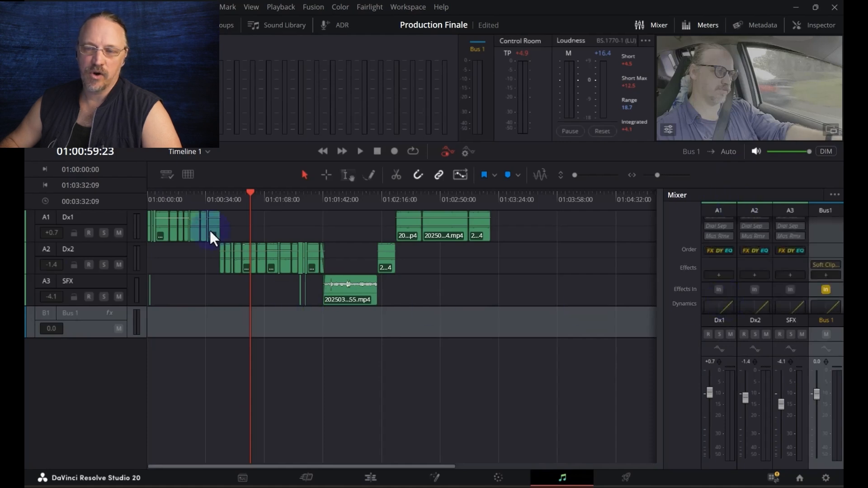
{"action": "left_click", "coordinate": [187, 200]}
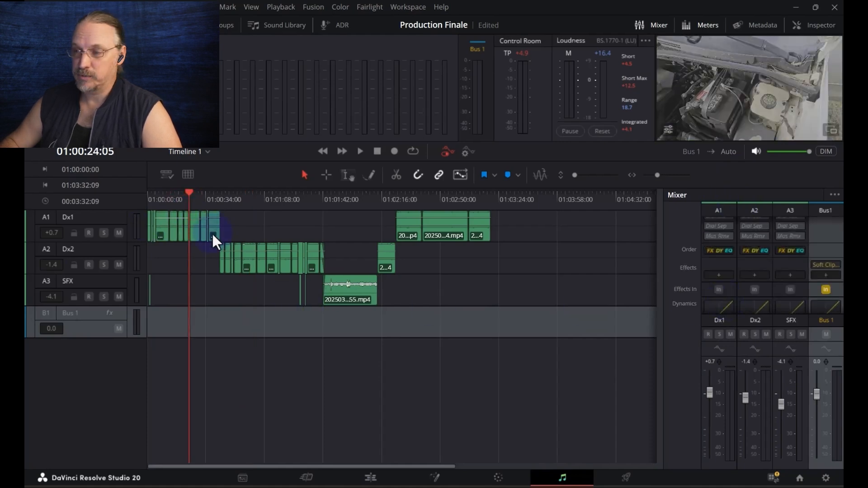
{"action": "left_click", "coordinate": [180, 195]}
{"action": "left_click", "coordinate": [108, 216]}
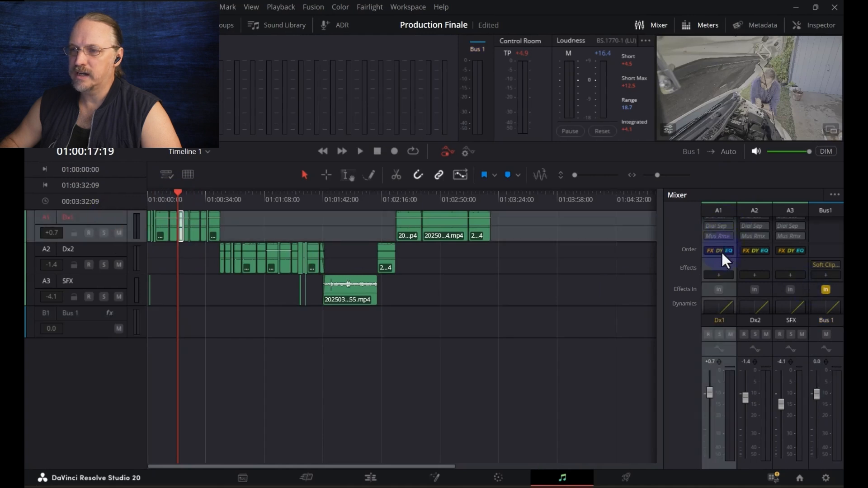
{"action": "left_click", "coordinate": [719, 274]}
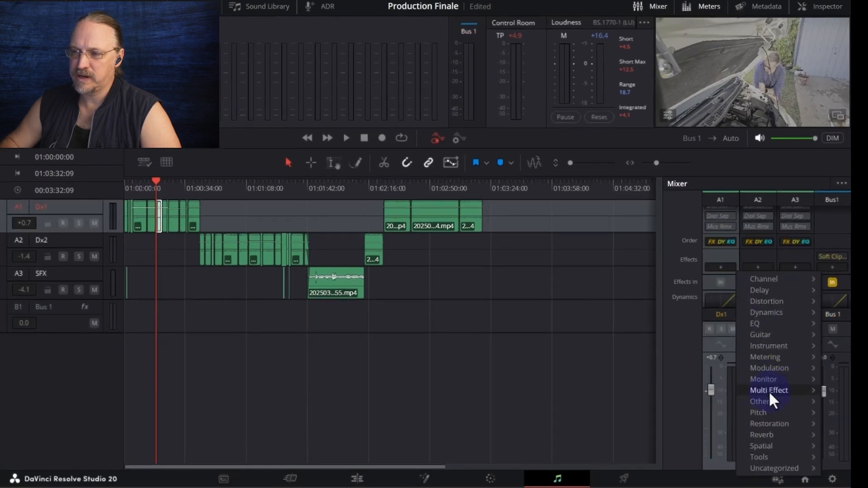
{"action": "mouse_move", "coordinate": [757, 446]}
{"action": "left_click", "coordinate": [709, 444]}
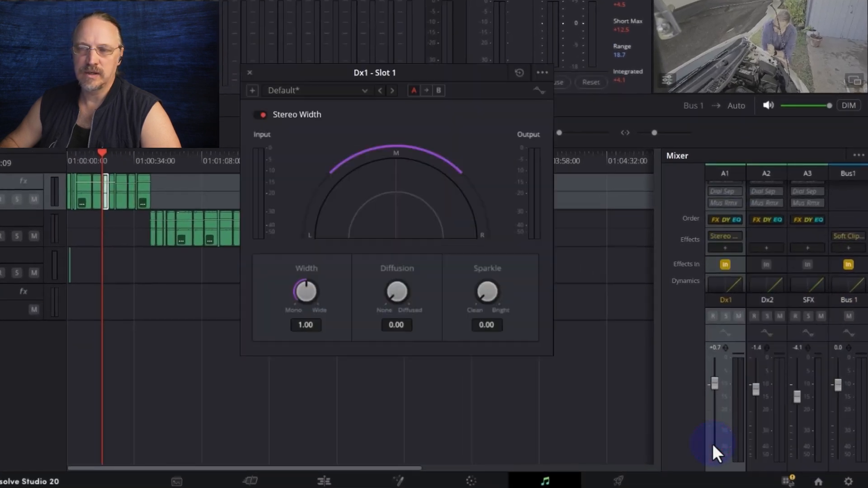
Set the Dx1 Stereo Width effect's Width to 0.00 and play the selected A1 clip to check its balance
{"action": "left_click_drag", "start_coordinate": [310, 292], "coordinate": [311, 338]}
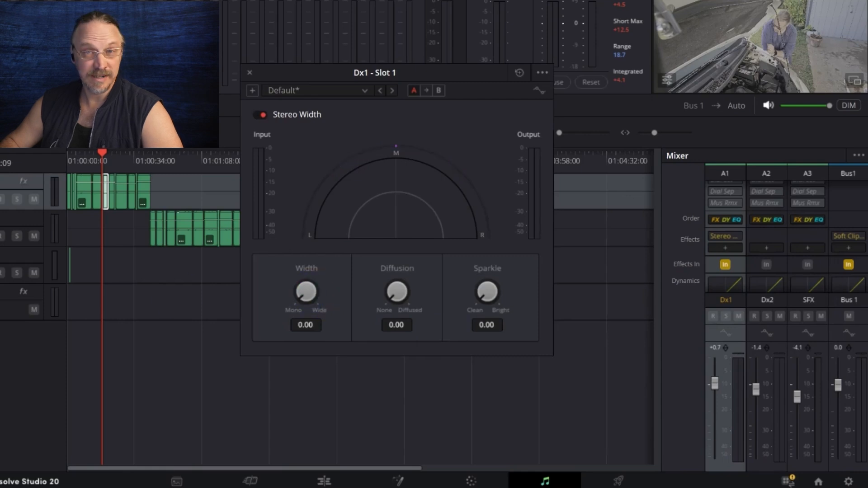
{"action": "left_click", "coordinate": [87, 161]}
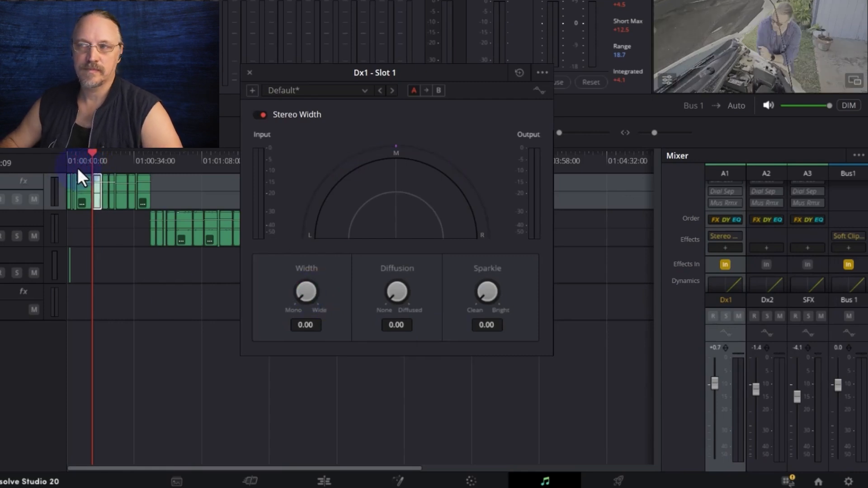
{"action": "key", "text": "space"}
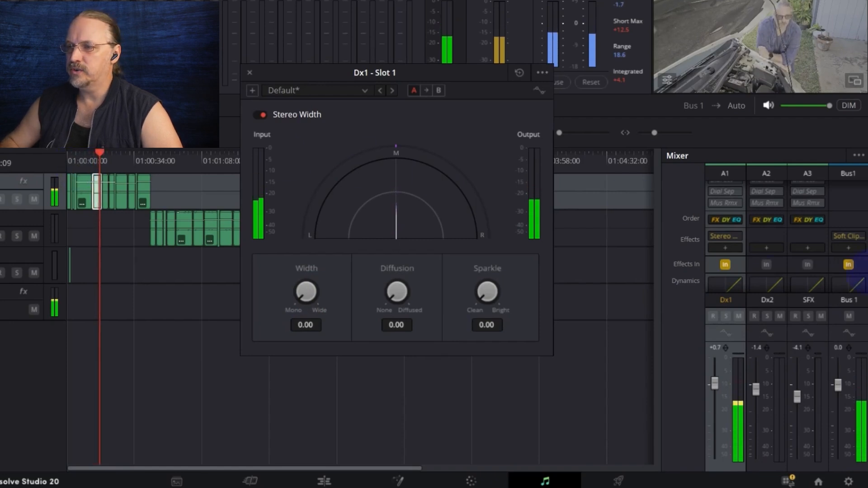
Add the Stereo Width effect to the Dx2 track, set its Width to 0.00, and close the effect window
{"action": "left_click", "coordinate": [766, 248]}
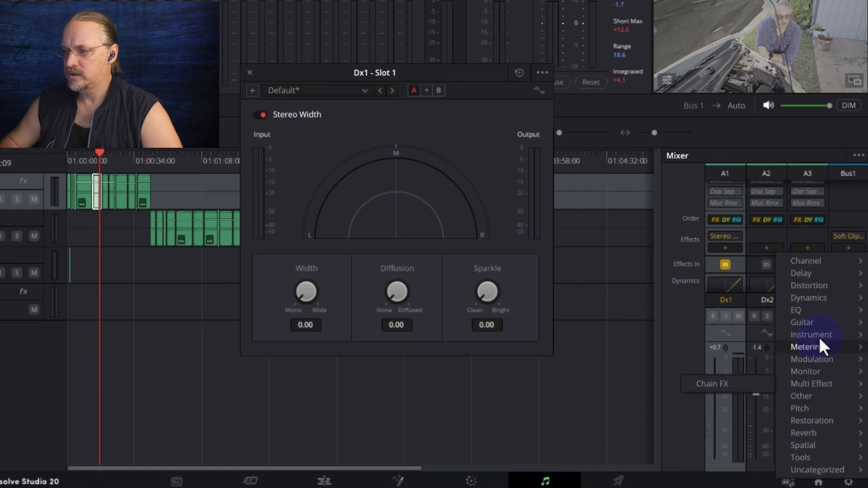
{"action": "mouse_move", "coordinate": [819, 441]}
{"action": "left_click", "coordinate": [721, 444]}
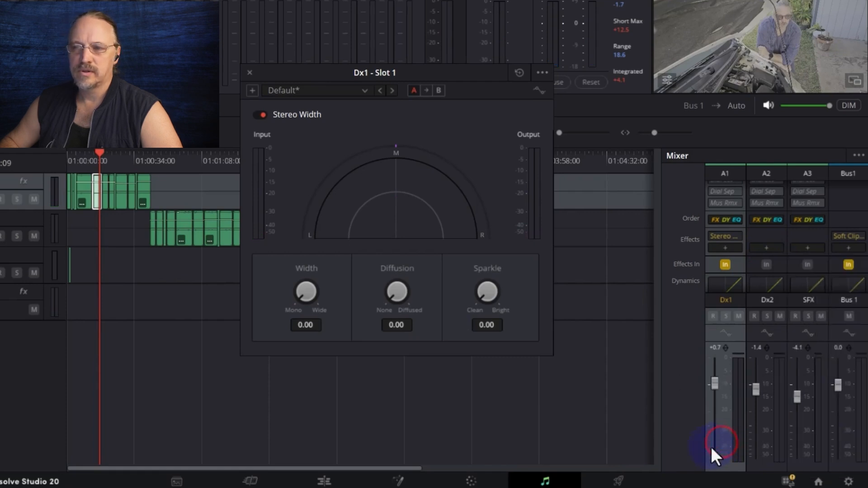
{"action": "left_click_drag", "start_coordinate": [306, 291], "coordinate": [35, 238]}
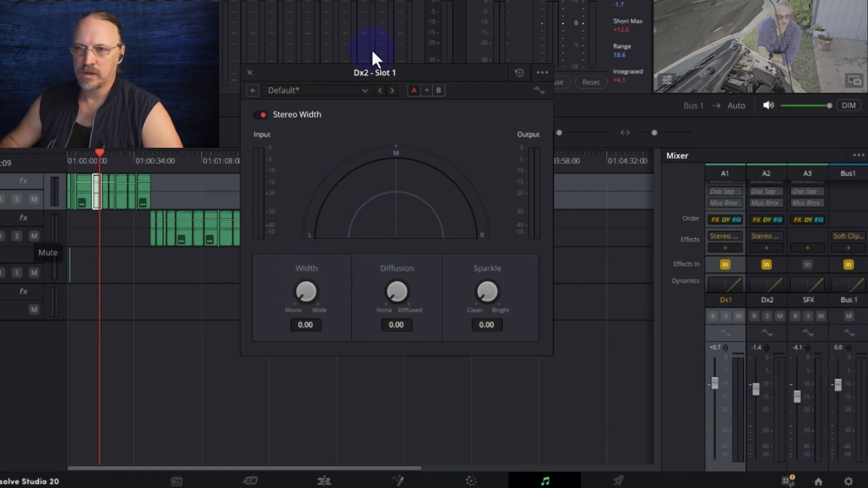
{"action": "left_click", "coordinate": [249, 72]}
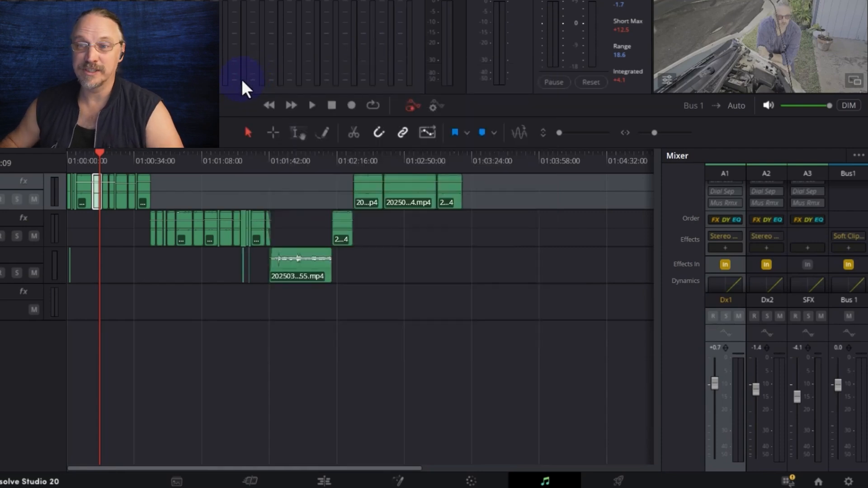
Play sections of the Dx1 and Dx2 tracks to compare their stereo balance and levels
{"action": "key", "text": "space"}
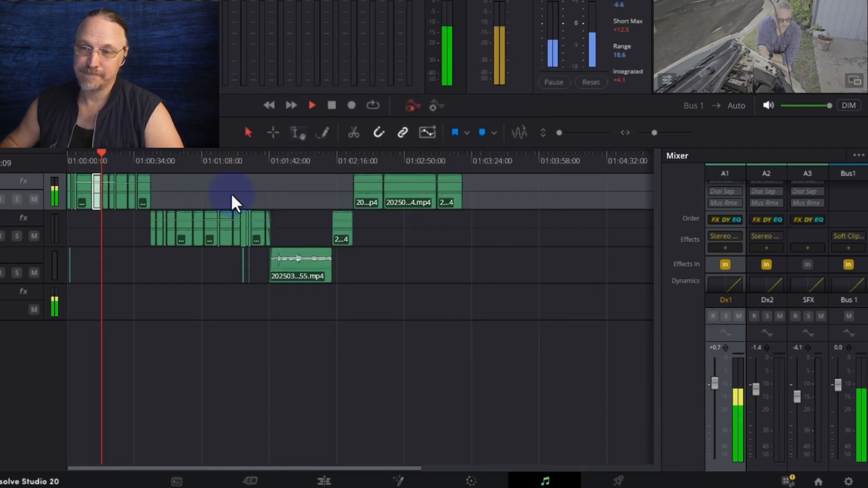
{"action": "left_click", "coordinate": [183, 162]}
{"action": "left_click", "coordinate": [170, 163]}
{"action": "key", "text": "space"}
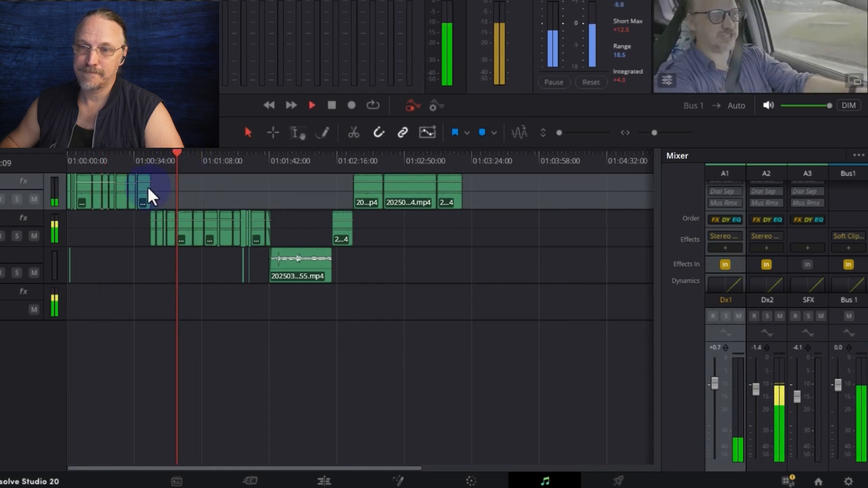
{"action": "key", "text": "space"}
{"action": "left_click", "coordinate": [101, 158]}
{"action": "key", "text": "space"}
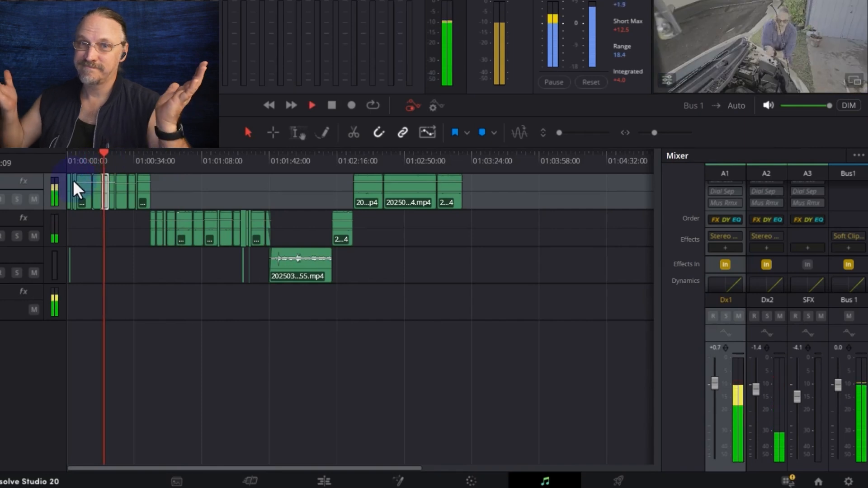
{"action": "key", "text": "space"}
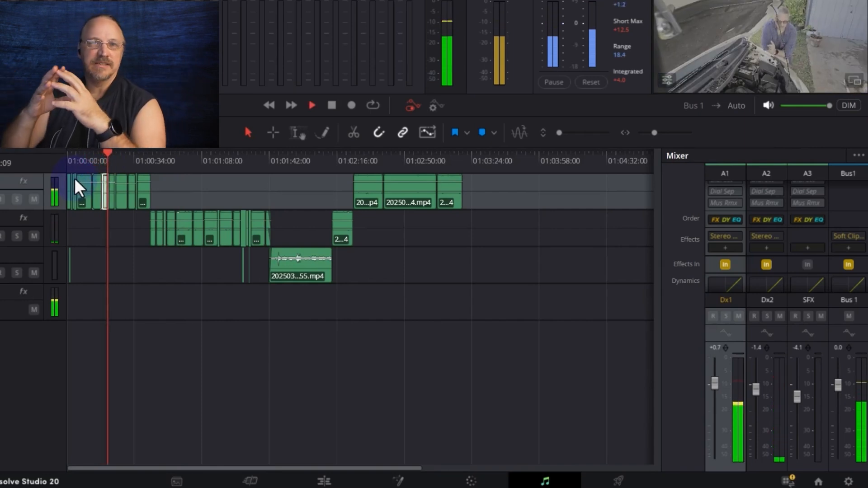